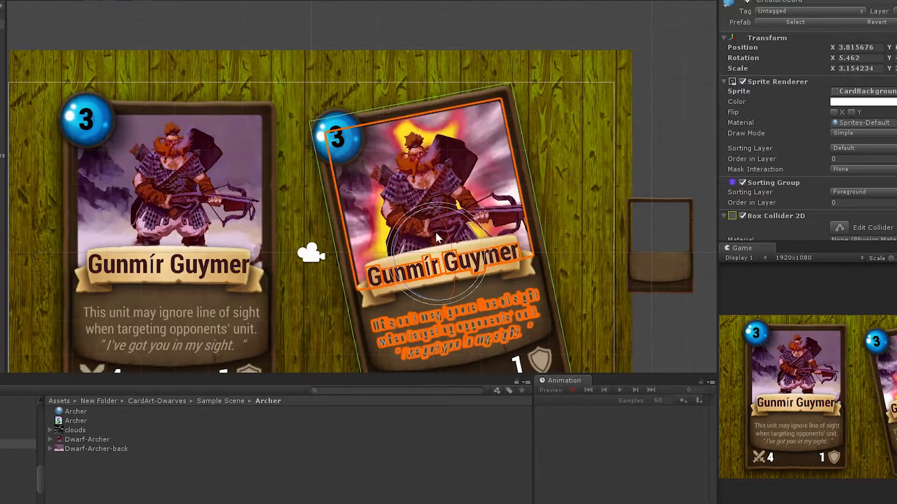
Step: Rotate the right Gunmír Guymer card back upright in the Scene view
left_click_drag(435, 232, 404, 288)
middle_click_drag(404, 287, 450, 234)
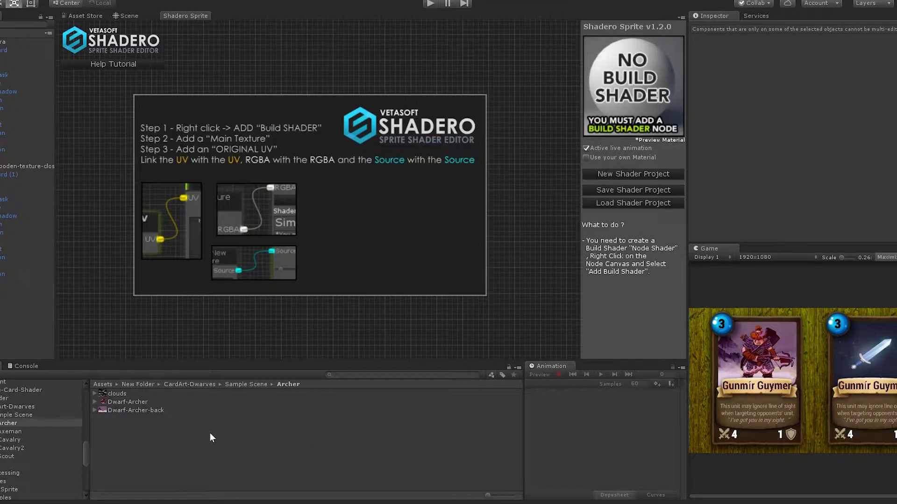
Step: Create a material named Archer and assign it as Shadero's own PreviewMaterial
right_click(161, 435)
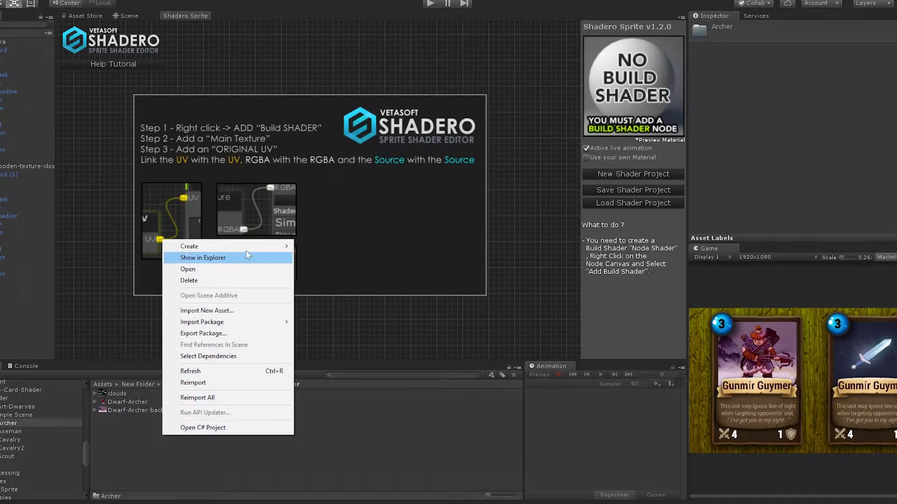
mouse_move(243, 247)
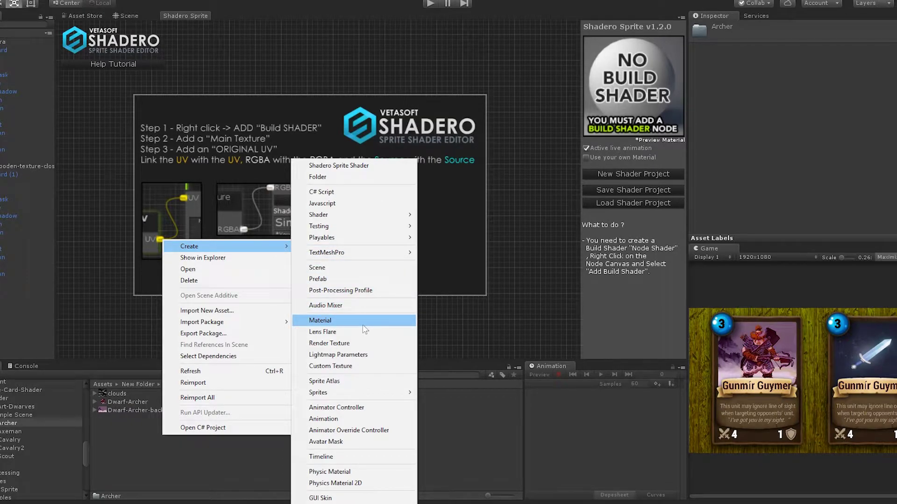
left_click(320, 321)
type("Archer")
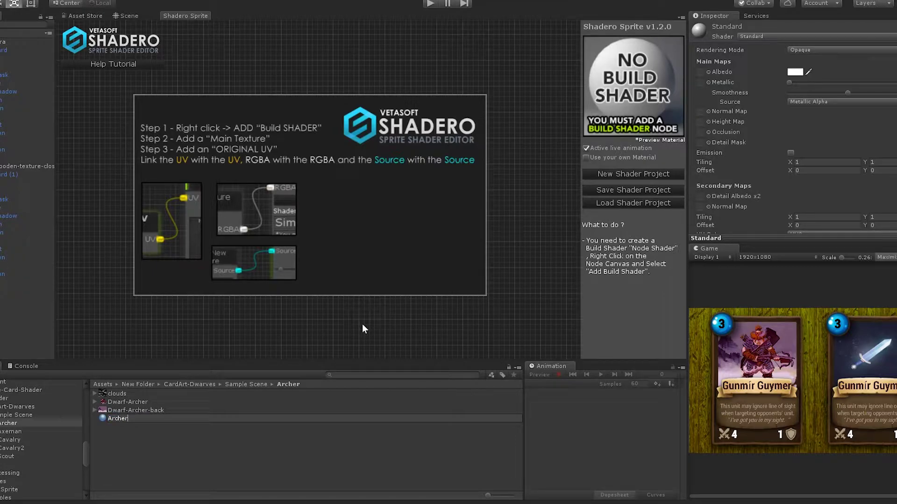
key("Return")
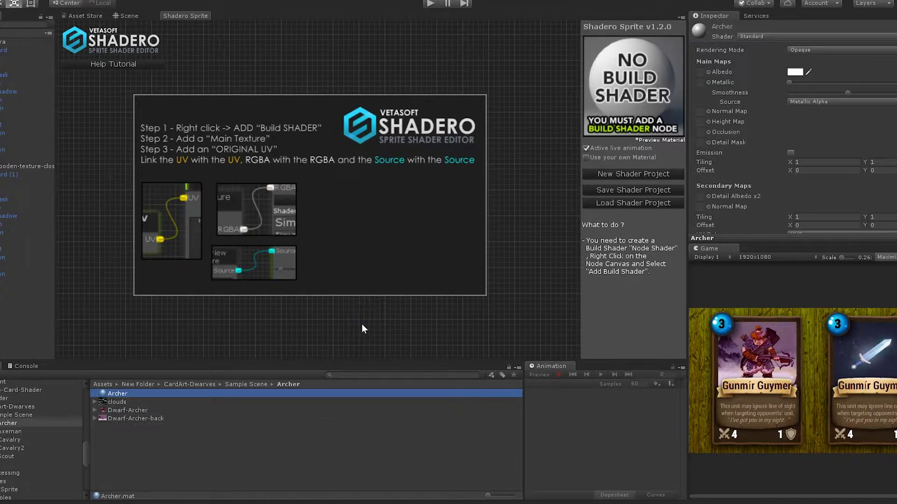
left_click(619, 158)
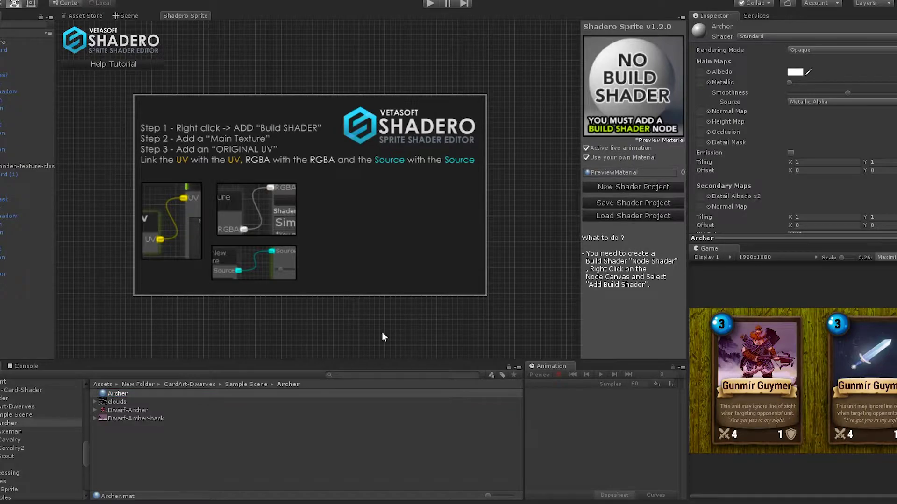
left_click_drag(134, 395, 613, 179)
Step: Create a Shadero Sprite Shader named Archer and put the Archer material on Picture's Sprite Renderer
right_click(166, 450)
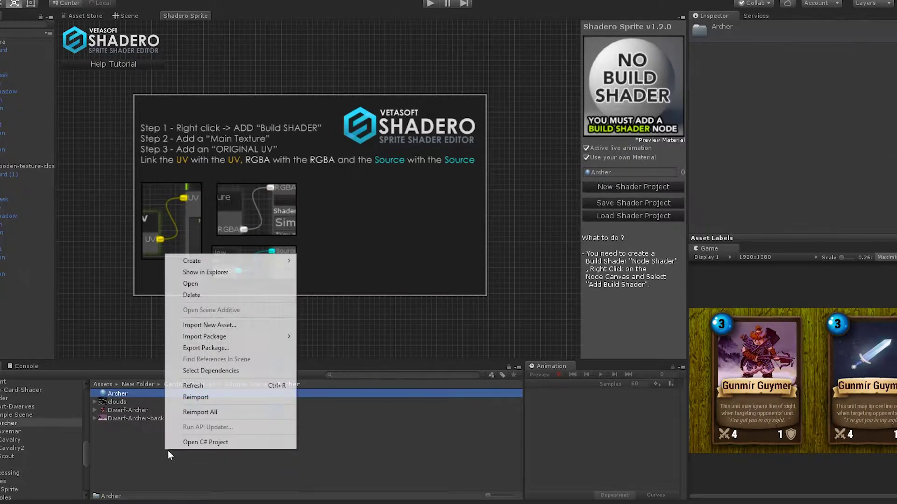
mouse_move(243, 261)
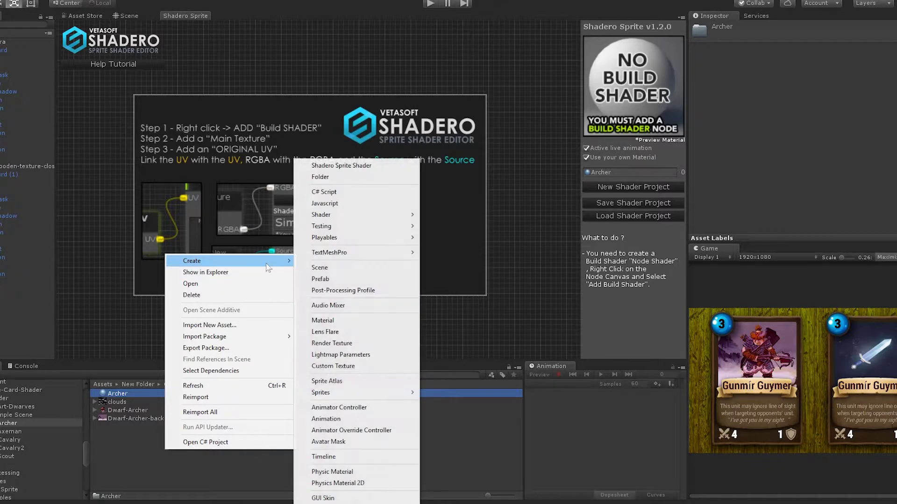
left_click(375, 167)
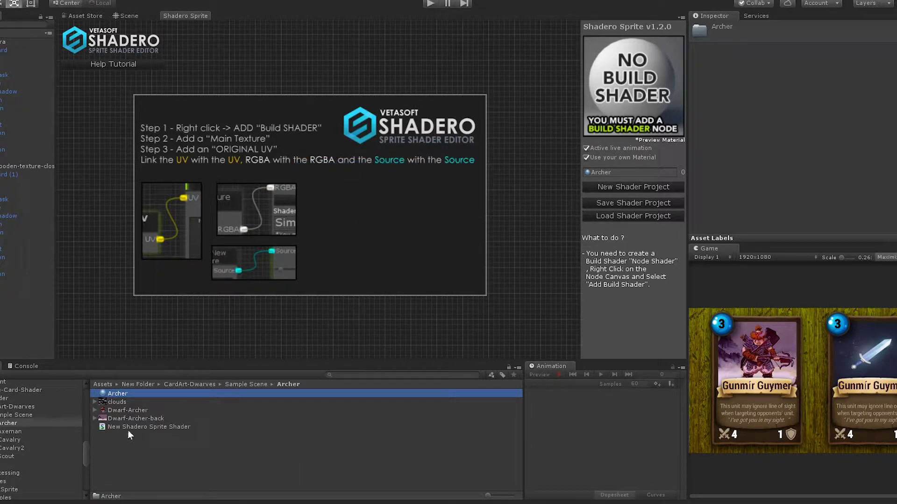
left_click(150, 427)
left_click(149, 426)
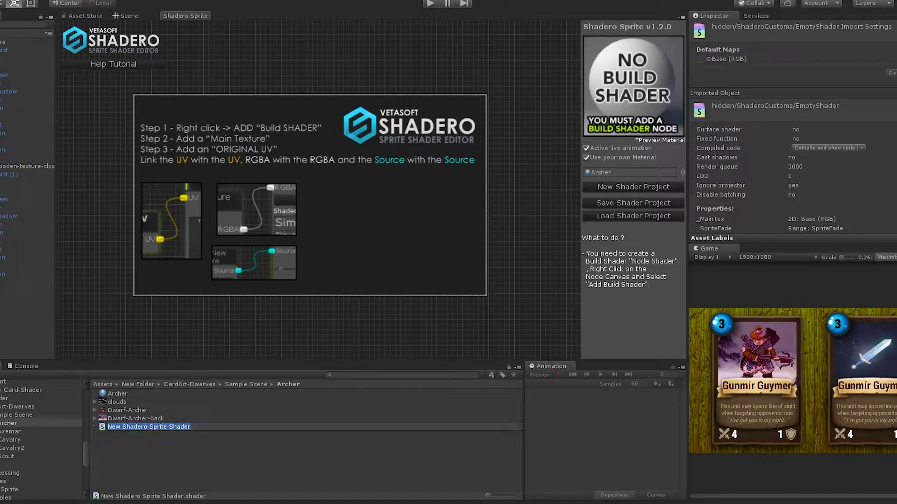
type("Archer")
key("Return")
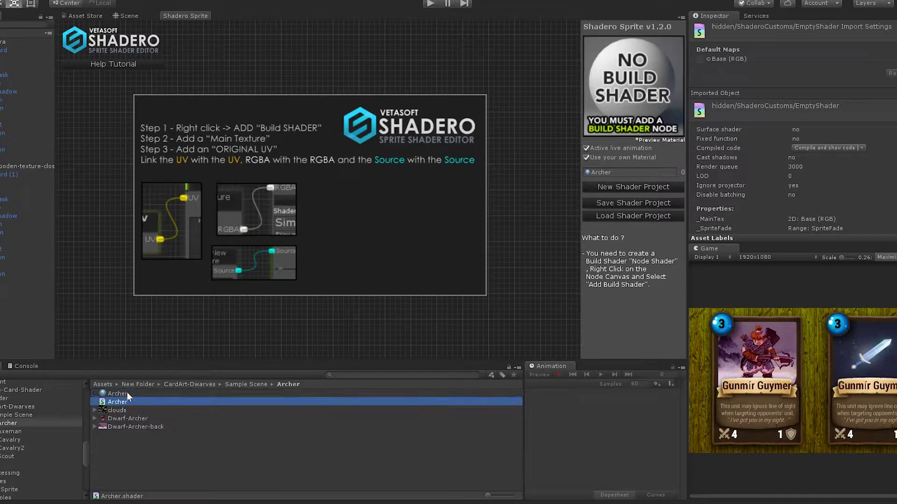
left_click(7, 83)
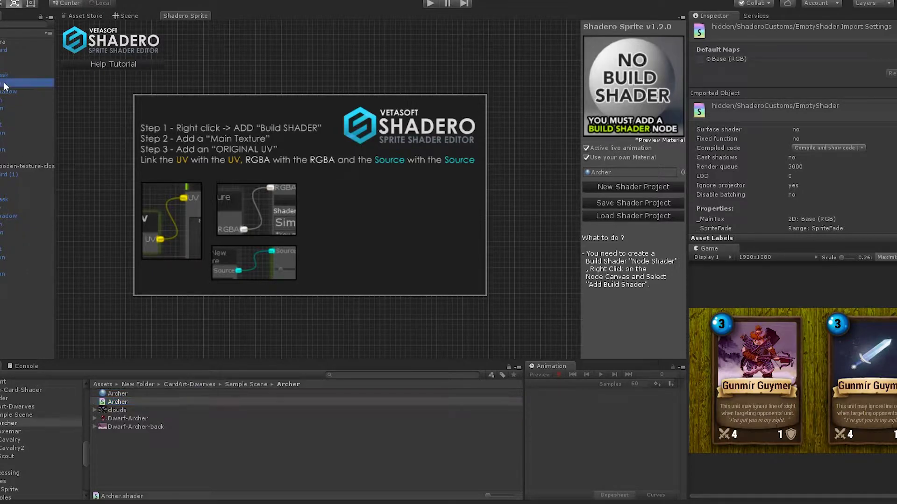
left_click_drag(117, 395, 820, 142)
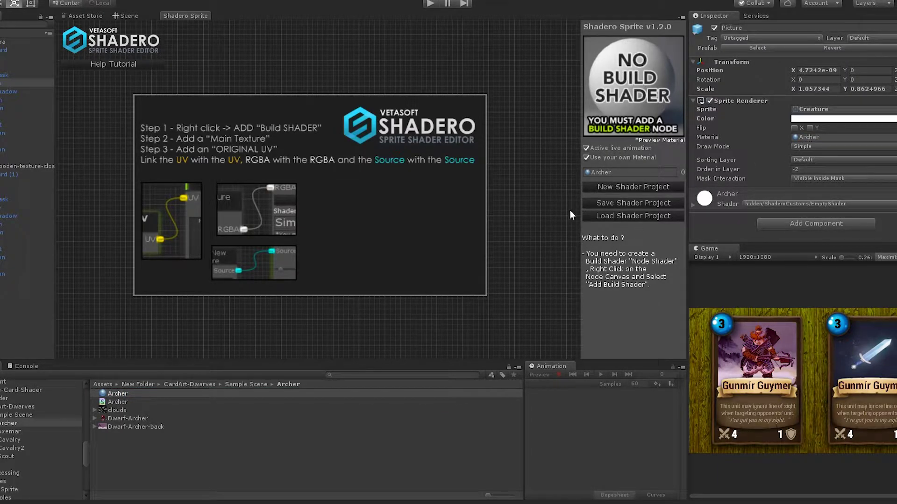
Step: Add a Build Shader node to the canvas and set its Used Shader to Archer
right_click(446, 133)
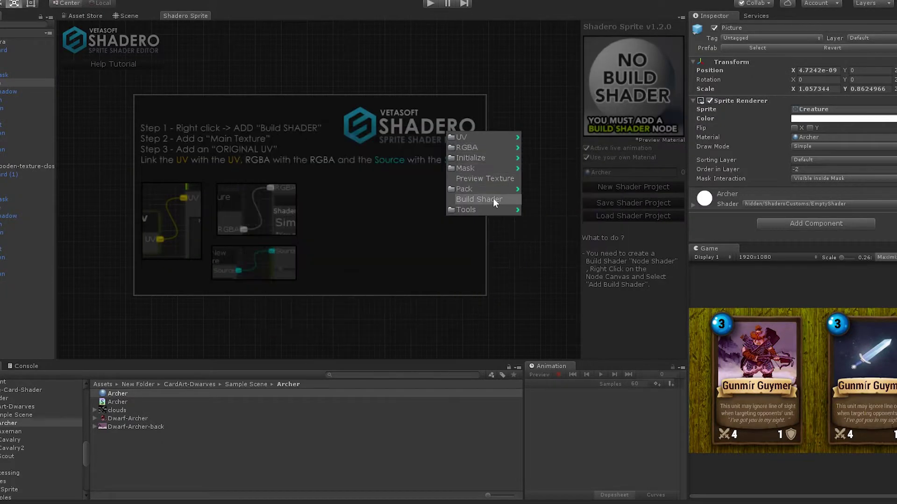
left_click(492, 198)
left_click_drag(483, 148, 464, 134)
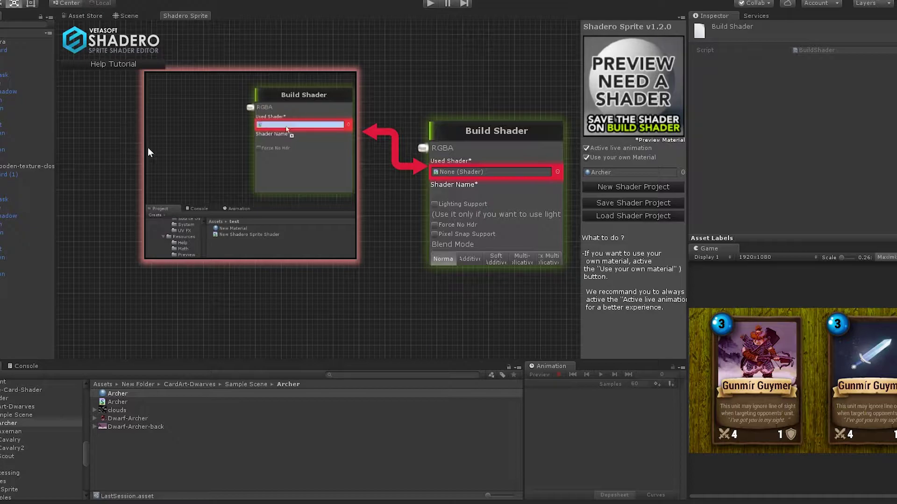
left_click_drag(135, 401, 474, 173)
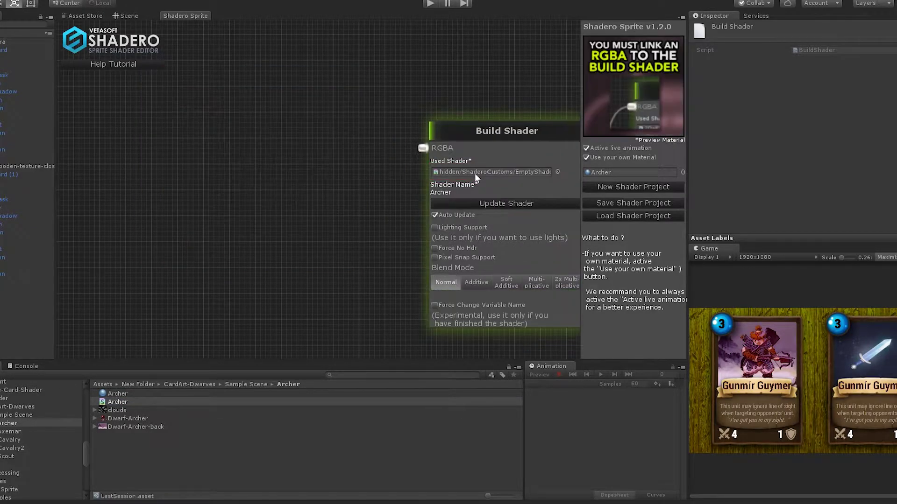
left_click_drag(486, 136, 461, 117)
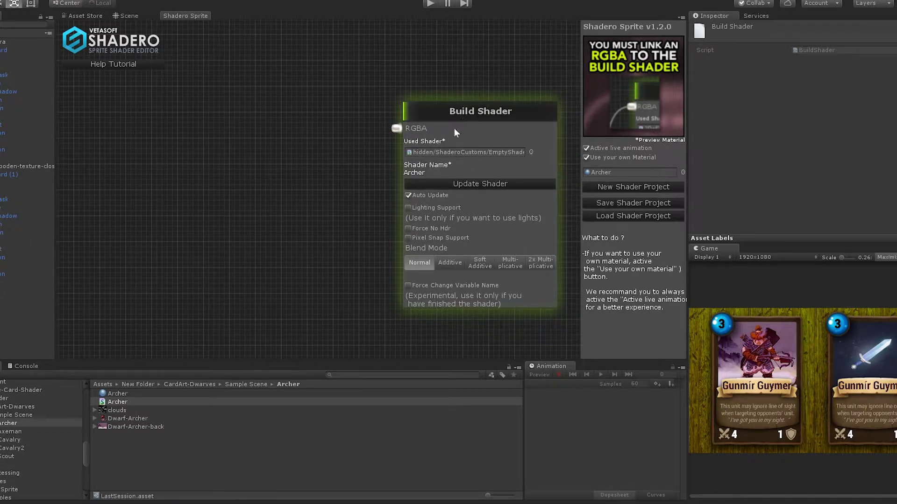
Step: Add and duplicate a New Texture node, loading Dwarf-Archer-back above and Dwarf-Archer below
right_click(152, 104)
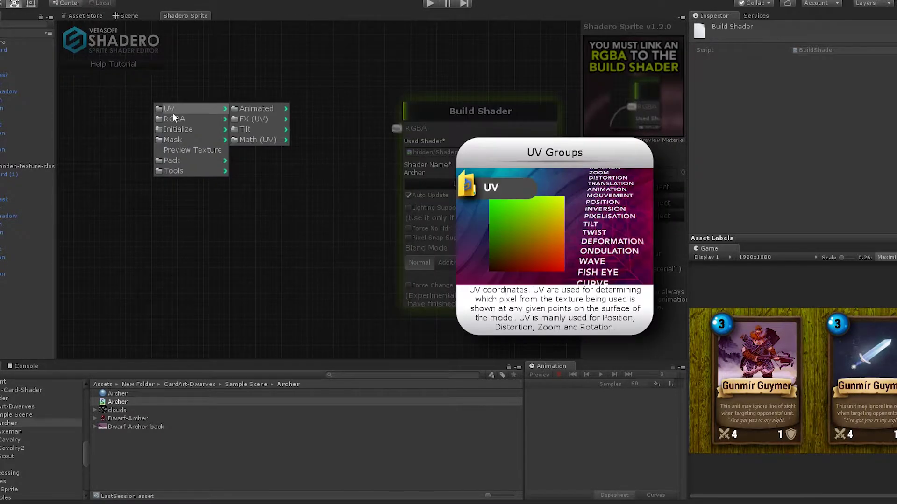
mouse_move(181, 129)
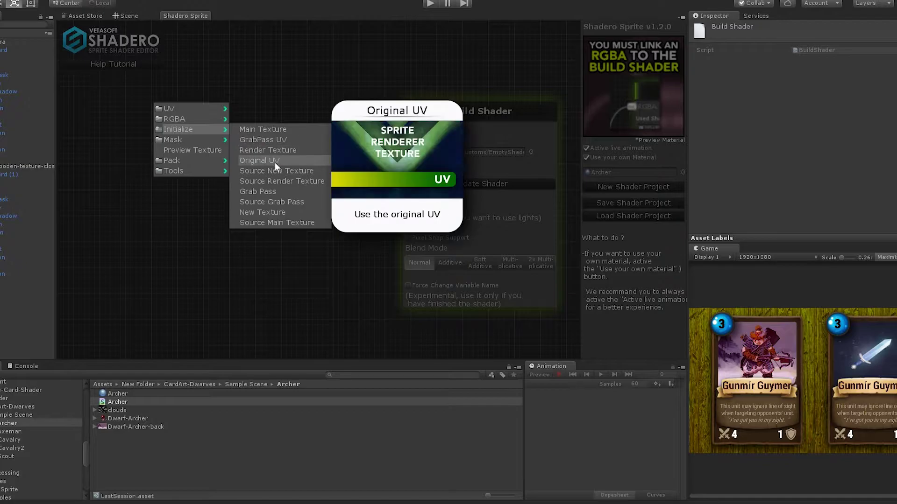
left_click(261, 212)
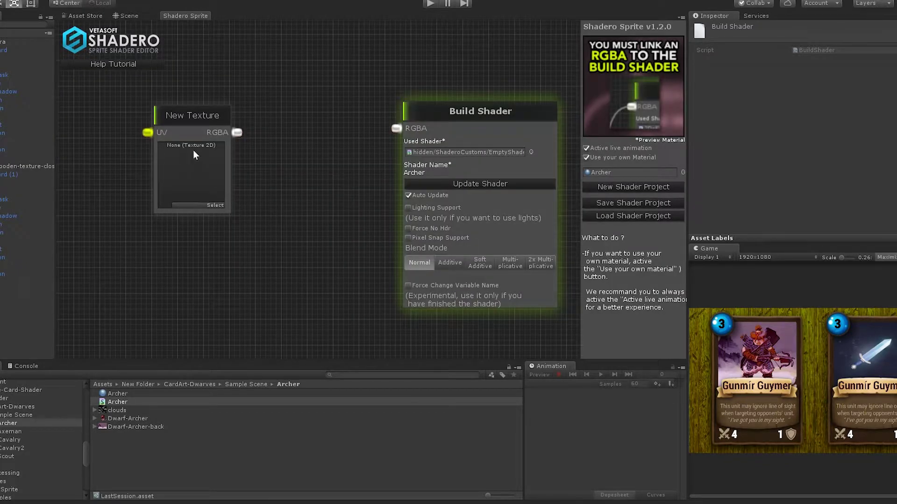
left_click_drag(190, 118, 182, 236)
right_click(184, 102)
left_click(212, 116)
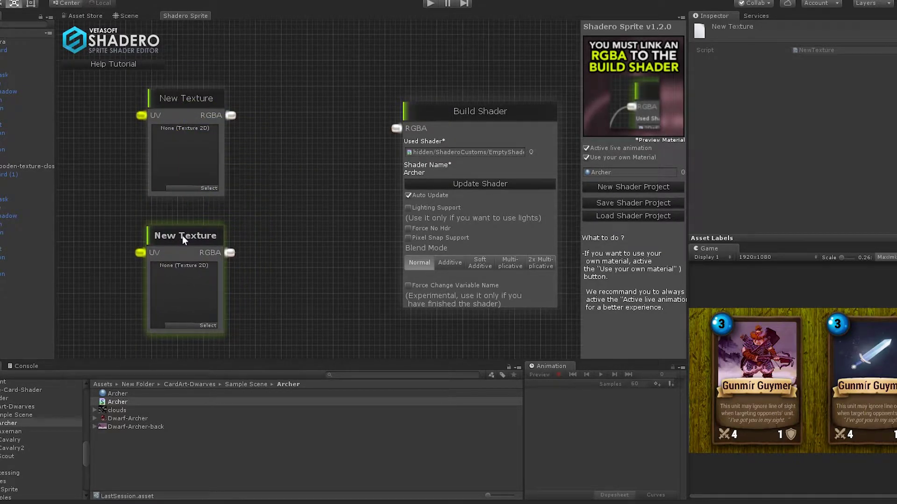
left_click_drag(118, 427, 192, 153)
left_click_drag(125, 419, 182, 293)
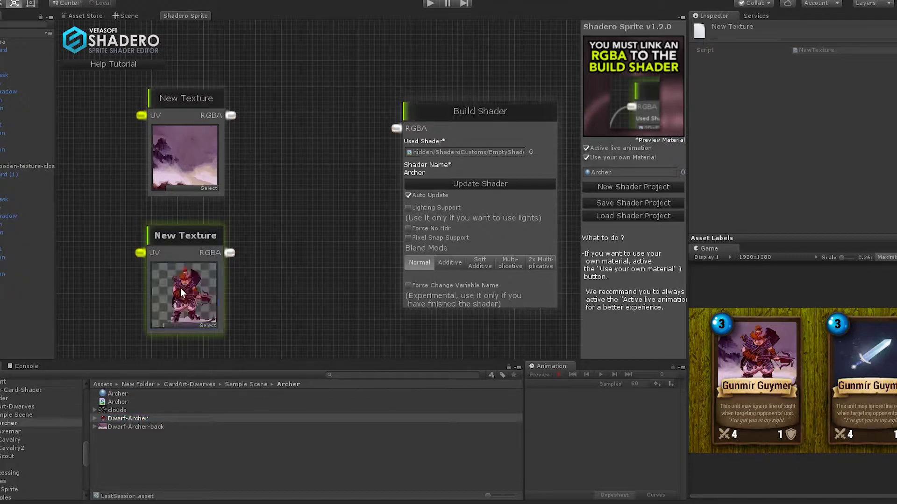
Step: Add a Blend node for two RGBA inputs to the graph
right_click(271, 167)
mouse_move(280, 176)
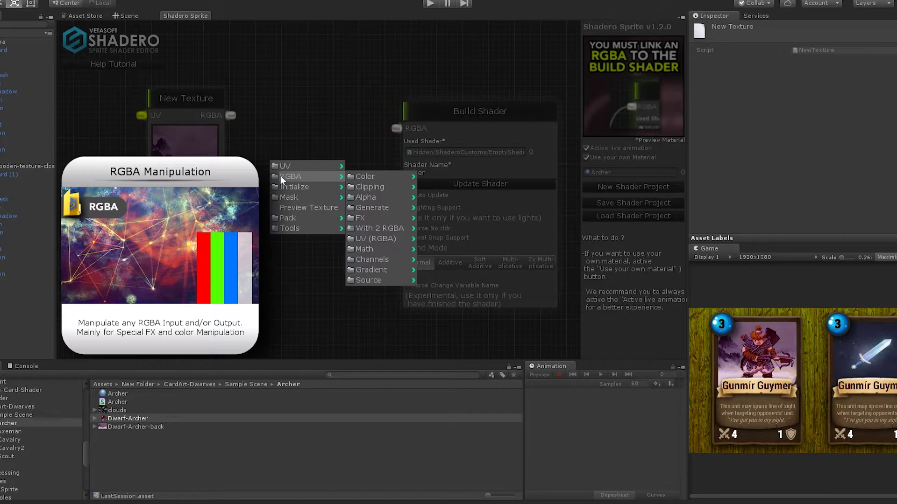
mouse_move(402, 178)
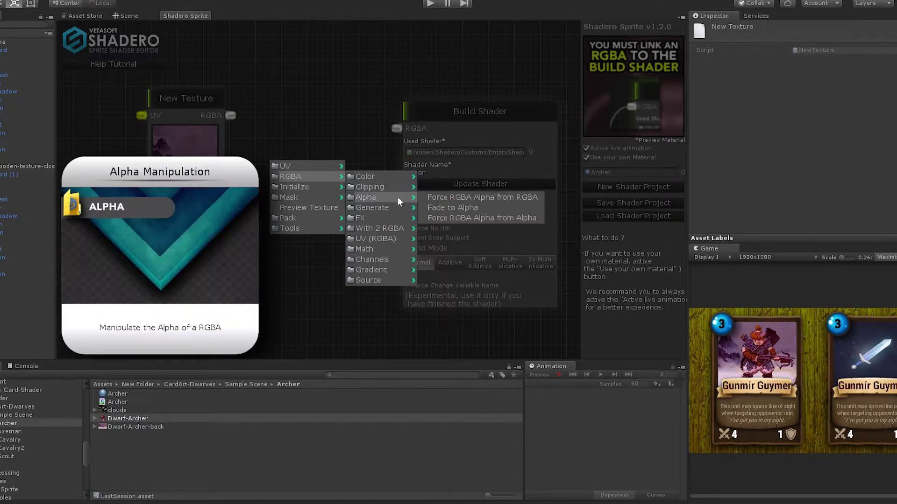
mouse_move(393, 226)
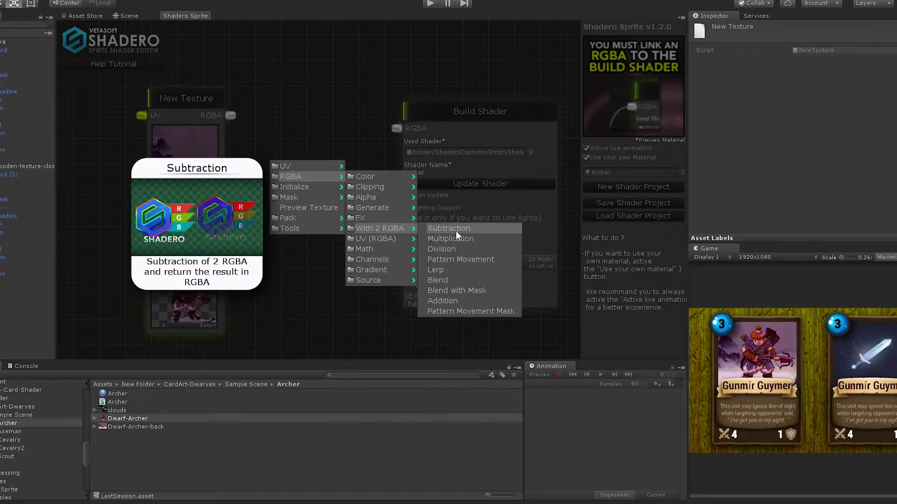
left_click(464, 280)
left_click_drag(310, 176, 310, 144)
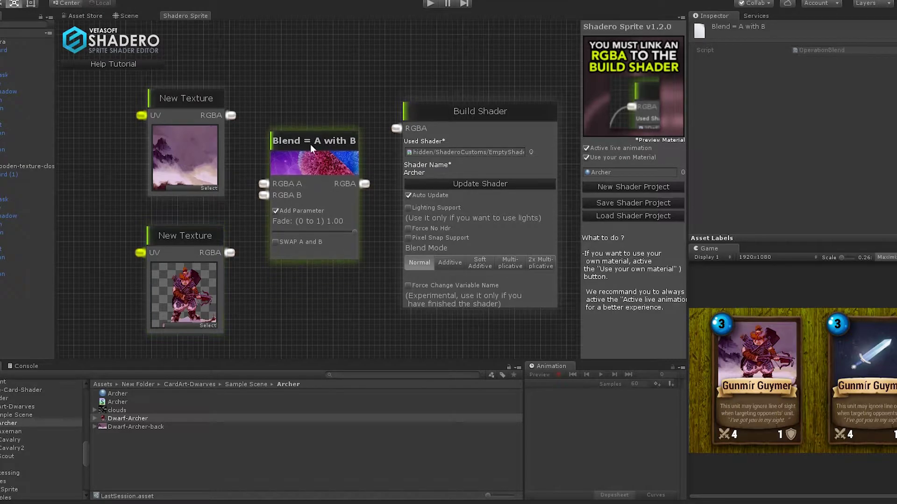
Step: Wire the clouds texture into Blend A, the dwarf into Blend B, and Blend into Build Shader
left_click_drag(230, 116, 231, 117)
left_click_drag(249, 174, 263, 183)
left_click_drag(229, 253, 260, 198)
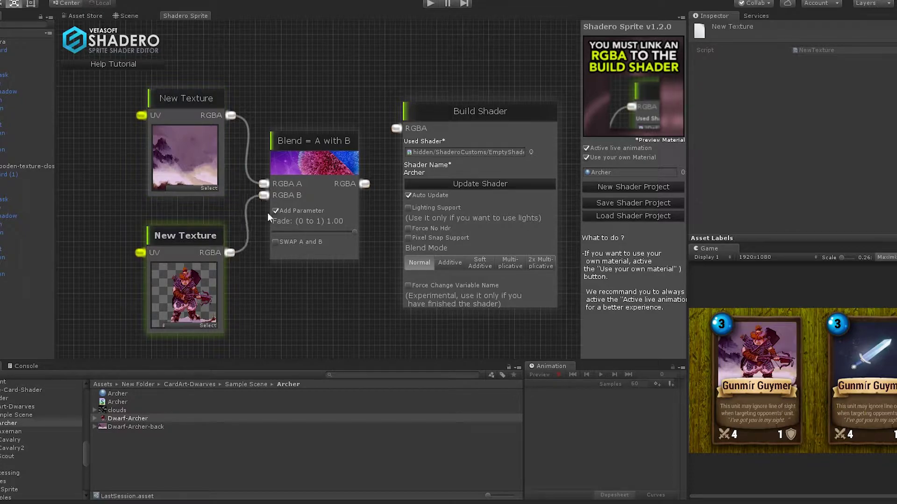
left_click_drag(363, 183, 369, 172)
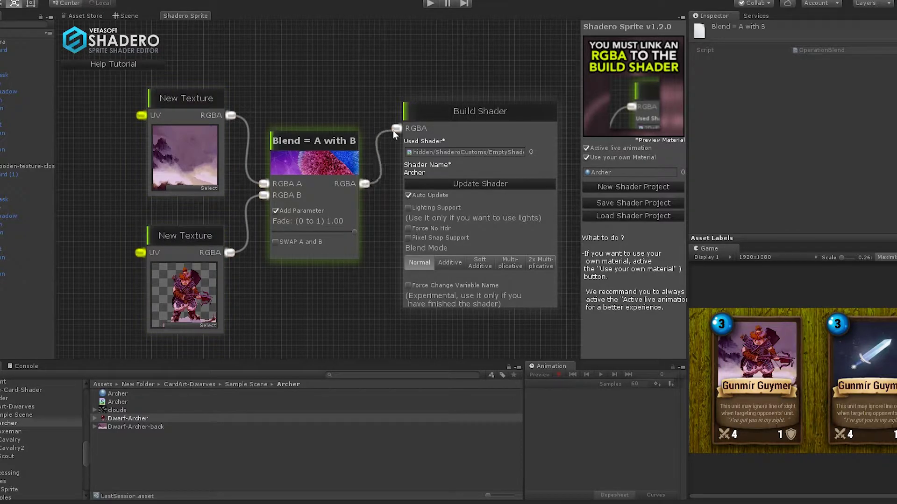
left_click_drag(394, 134, 396, 129)
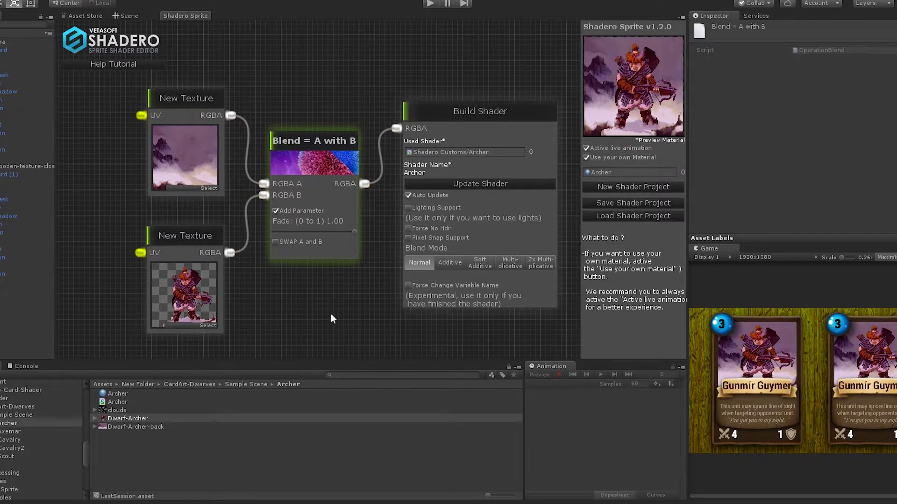
Step: Duplicate the background texture node and load the clouds noise texture into the copy
scroll(285, 333, "down", 2)
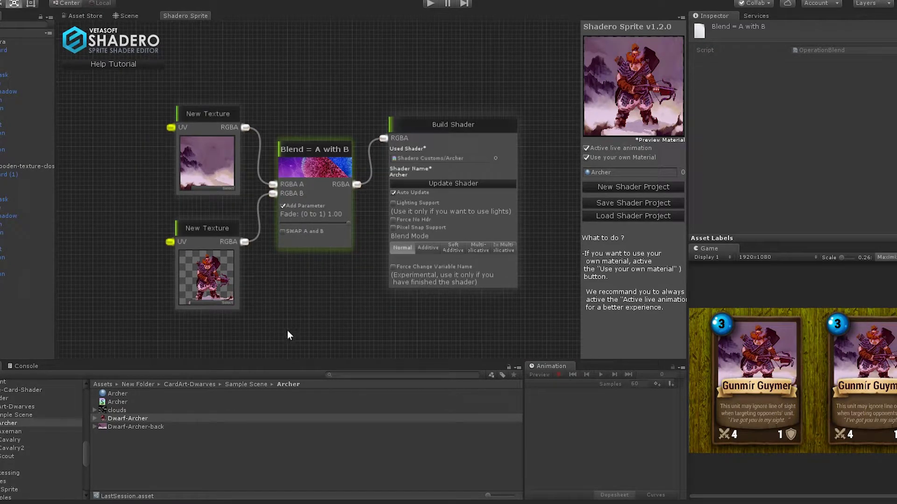
middle_click_drag(276, 315, 503, 329)
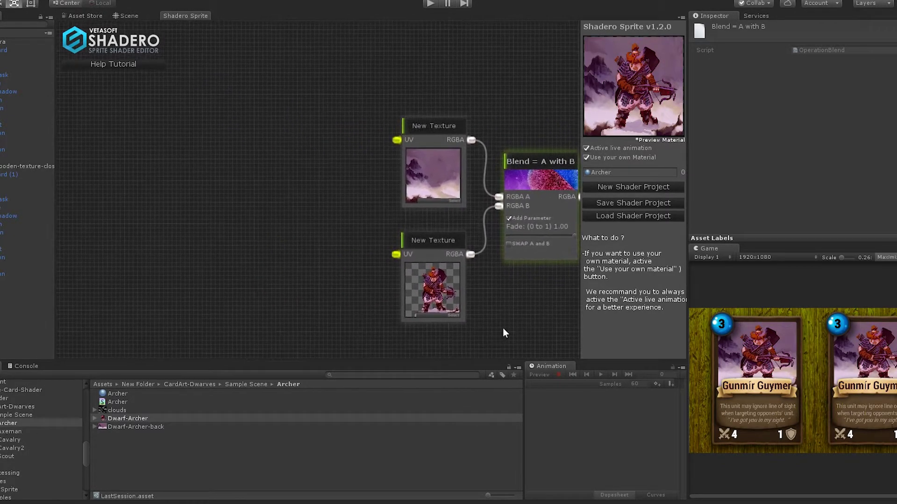
left_click_drag(441, 133, 224, 57)
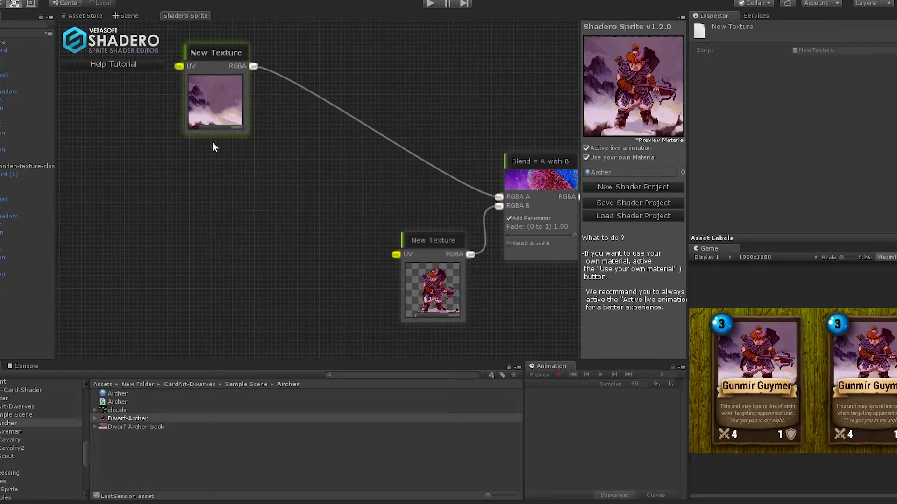
right_click(209, 54)
left_click(229, 62)
left_click_drag(230, 62, 203, 170)
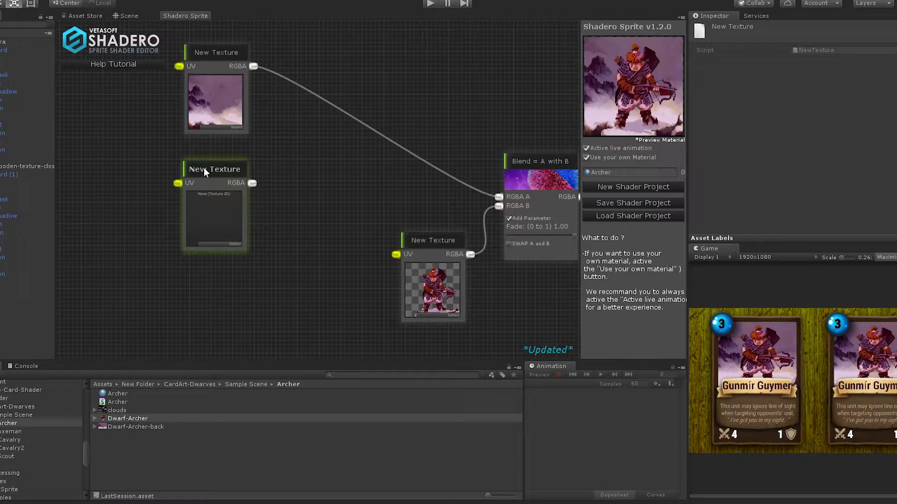
left_click_drag(117, 411, 228, 221)
left_click_drag(216, 178, 282, 171)
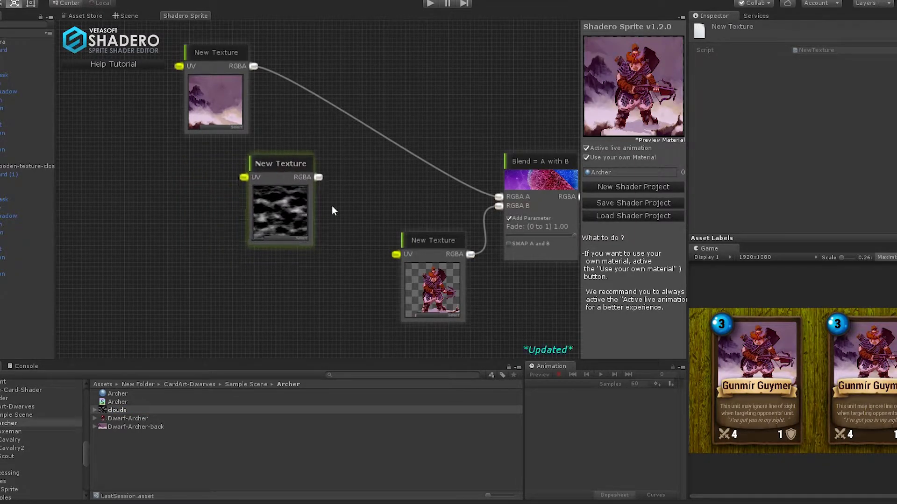
Step: Add an RGBA Addition node to the graph
right_click(350, 67)
mouse_move(365, 77)
mouse_move(452, 80)
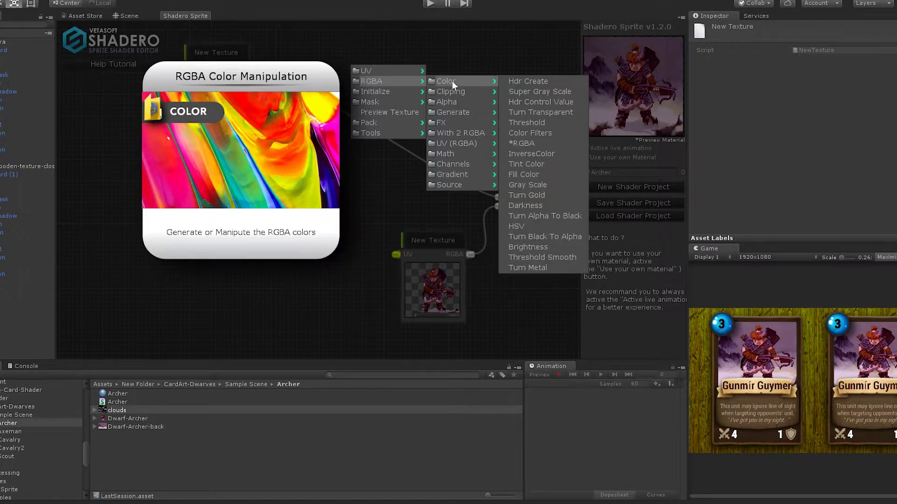
mouse_move(463, 132)
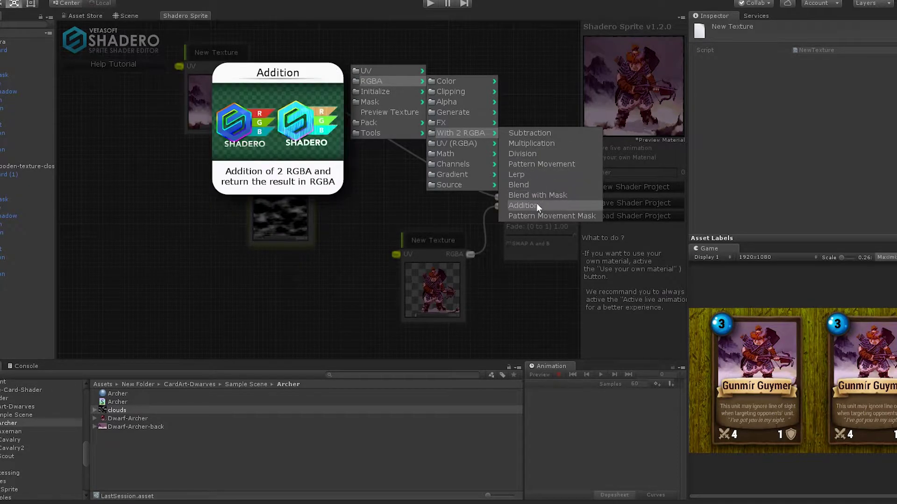
left_click(536, 203)
left_click_drag(379, 86, 385, 107)
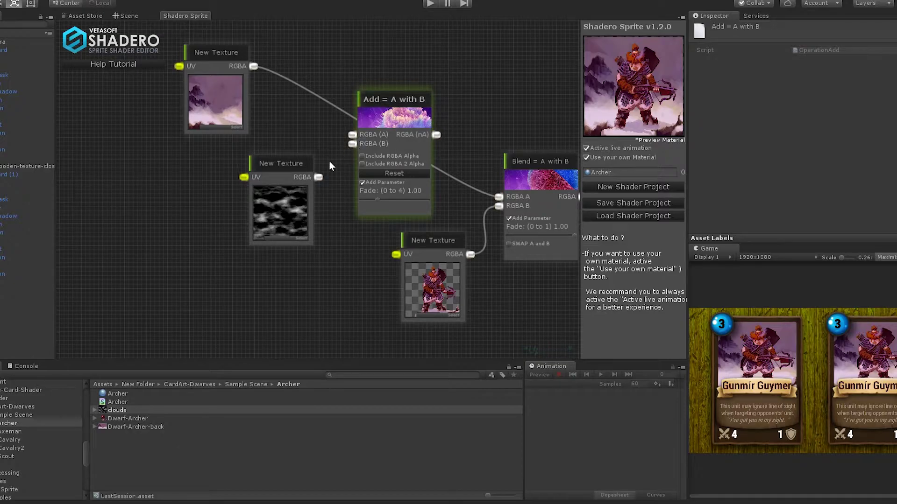
Step: Feed the background into Add A and the clouds into Add B, and route the result to Blend
left_click(316, 179)
left_click_drag(343, 150, 352, 144)
left_click_drag(251, 68, 354, 136)
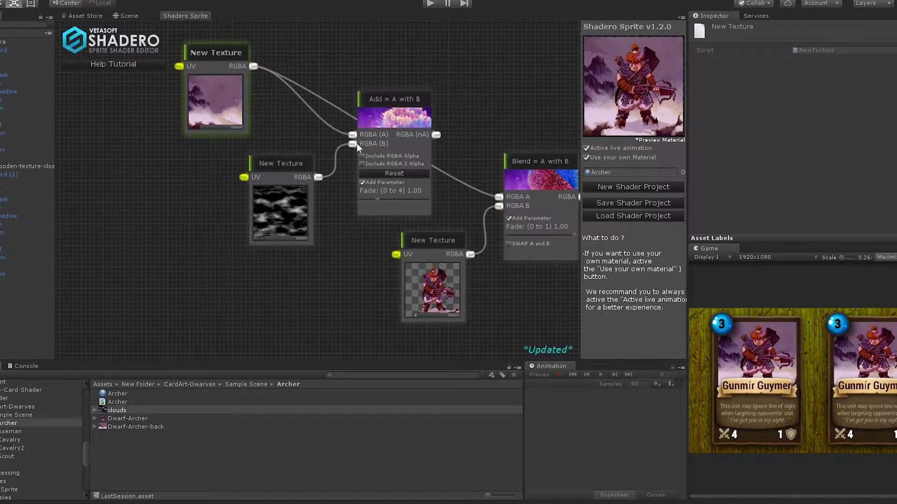
left_click_drag(436, 134, 496, 199)
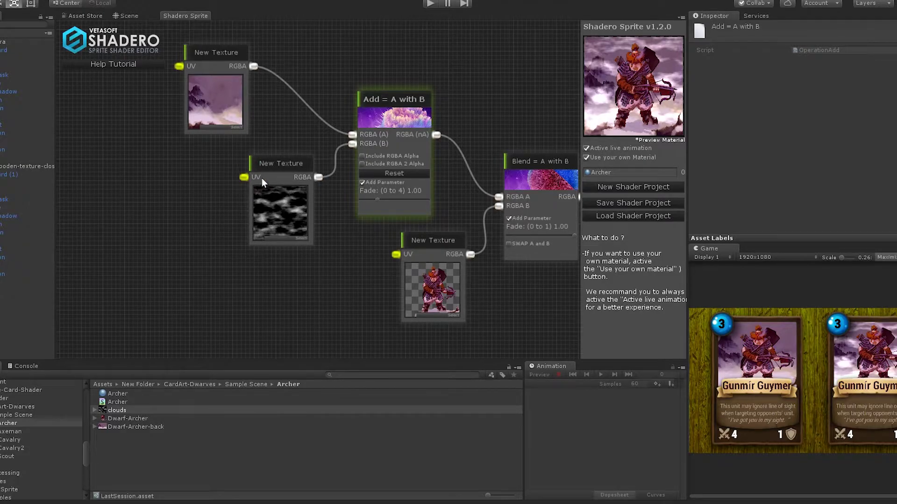
Step: Add an Animated Movement UV node driving the clouds texture's UV input
right_click(60, 163)
mouse_move(79, 164)
mouse_move(156, 160)
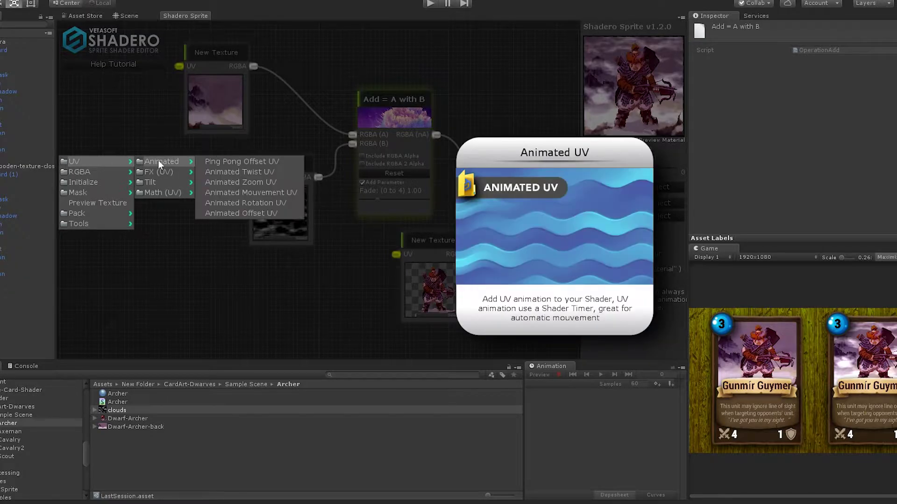
left_click(258, 193)
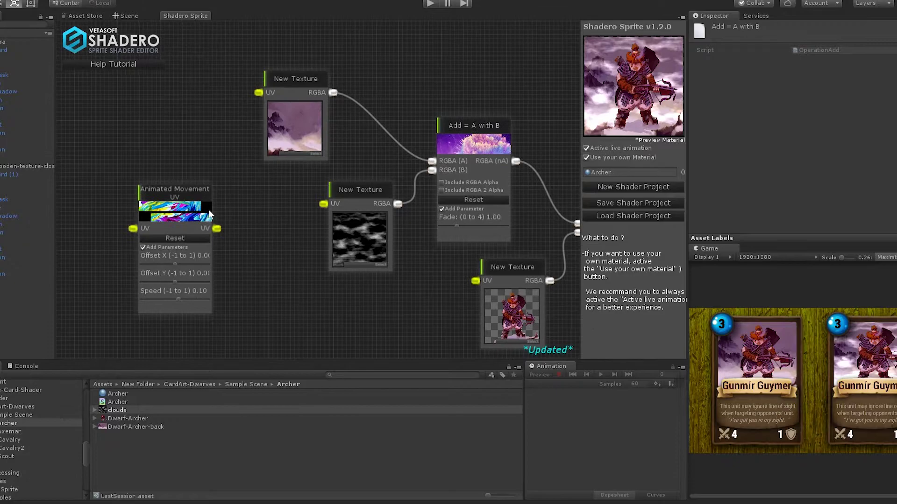
left_click_drag(203, 169, 205, 166)
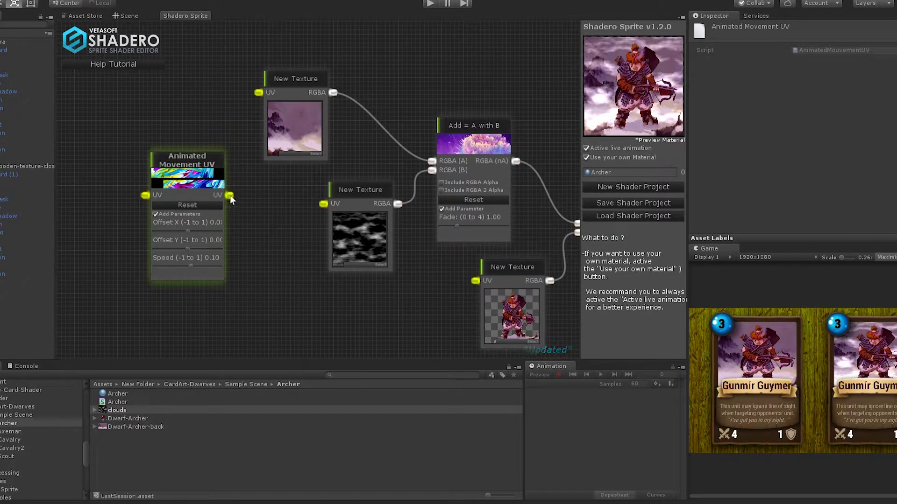
left_click_drag(230, 195, 323, 205)
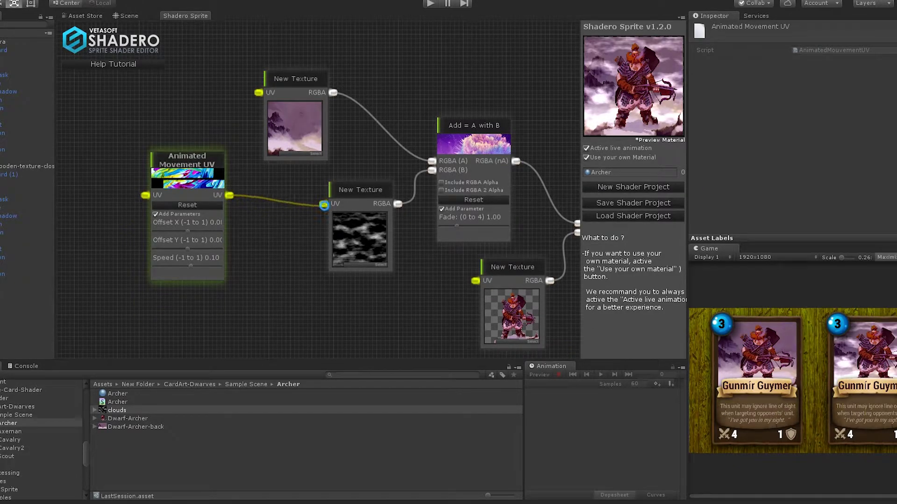
Step: Raise the movement's Offset X and set its Speed to 0.24
left_click_drag(194, 230, 210, 225)
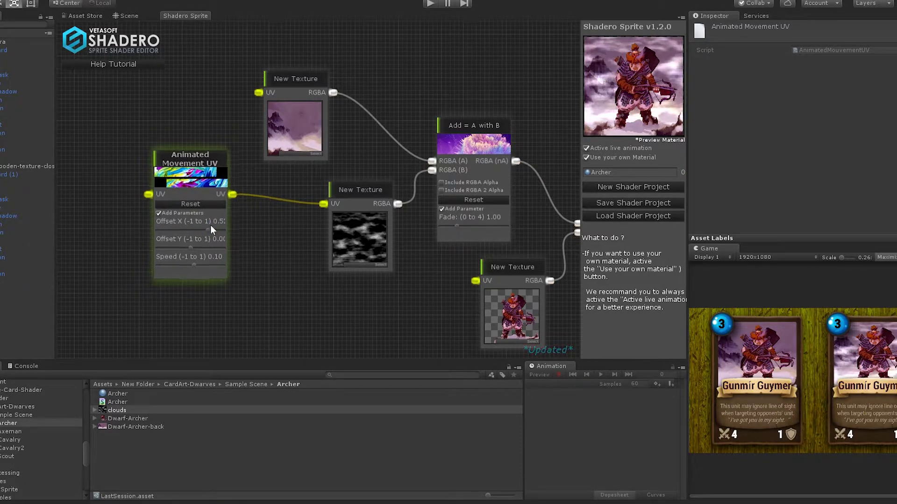
left_click_drag(194, 264, 199, 264)
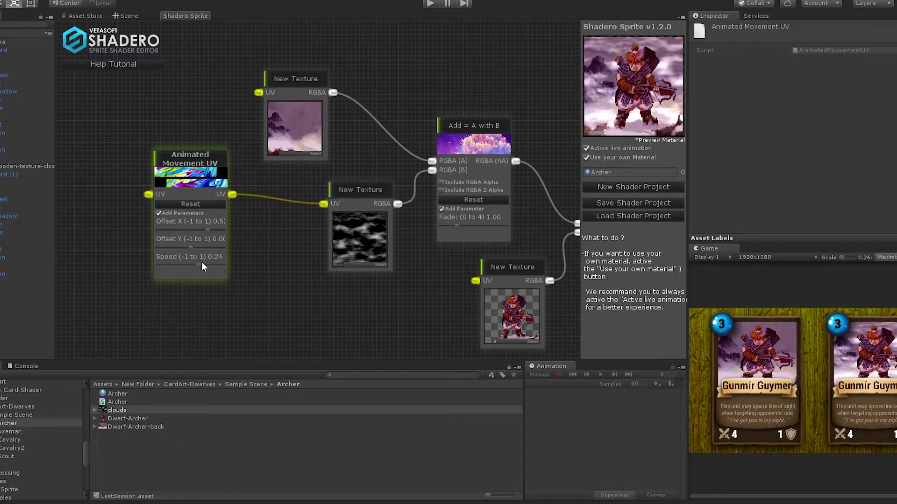
left_click_drag(120, 176, 307, 181)
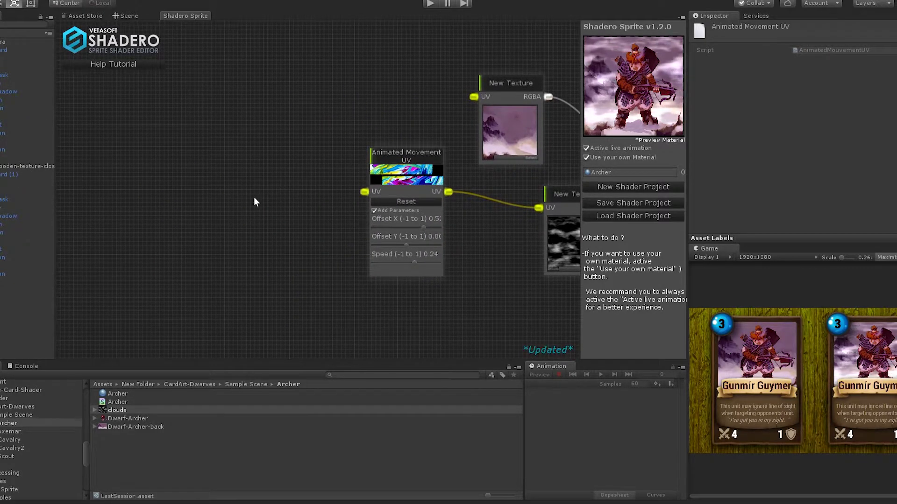
Step: Add a Pinch UV node at intensity 0.12 feeding the Animated Movement UV node
right_click(200, 182)
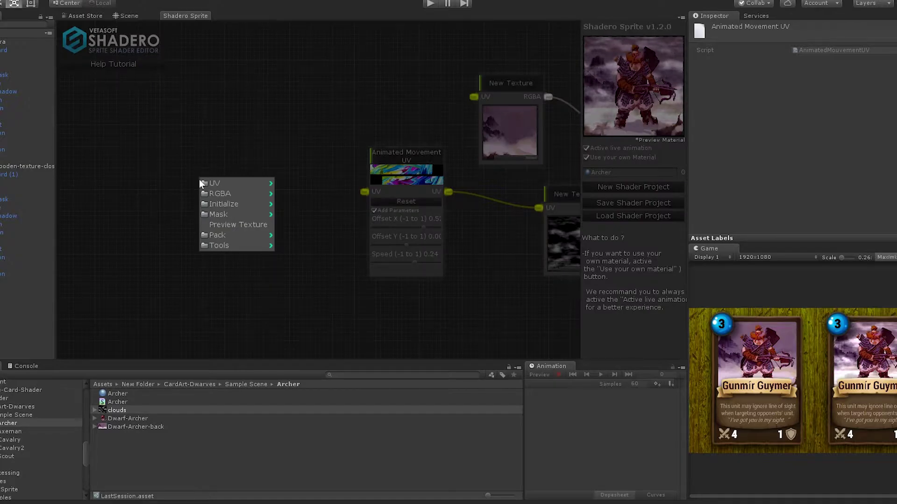
mouse_move(199, 180)
mouse_move(294, 181)
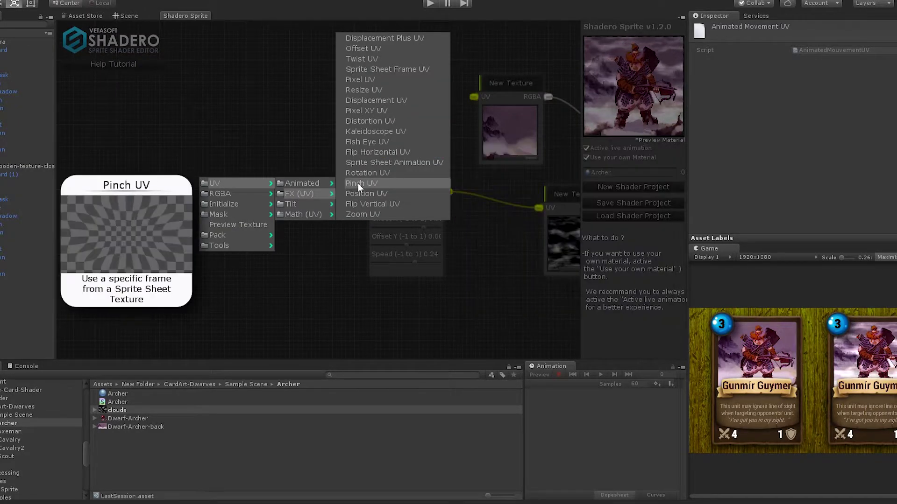
left_click(358, 183)
left_click_drag(229, 196, 247, 148)
left_click_drag(297, 179, 363, 192)
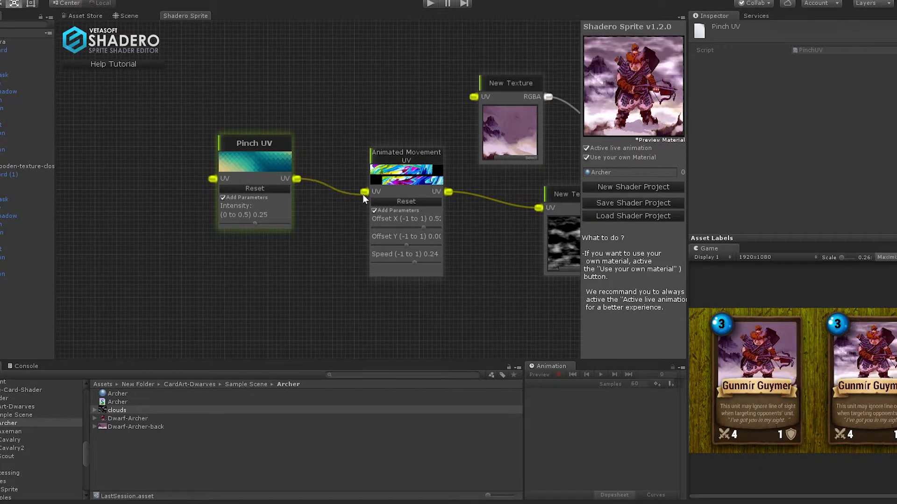
left_click(231, 224)
left_click_drag(232, 223, 237, 222)
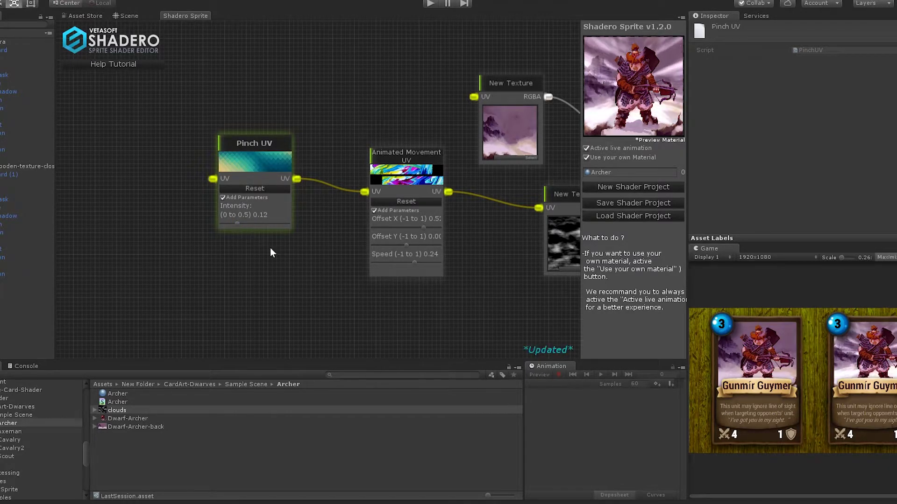
Step: Lower the Animated Movement UV scroll speed to 0.15
mouse_move(633, 134)
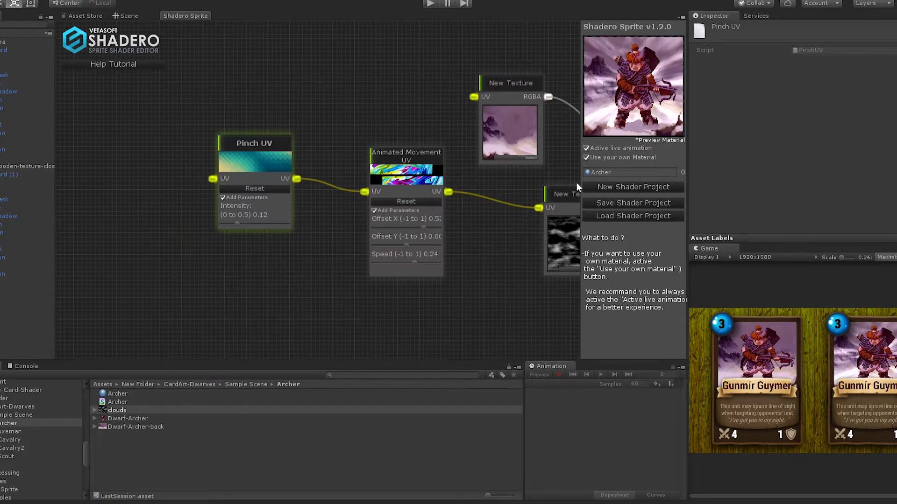
left_click(413, 261)
left_click_drag(413, 261, 410, 262)
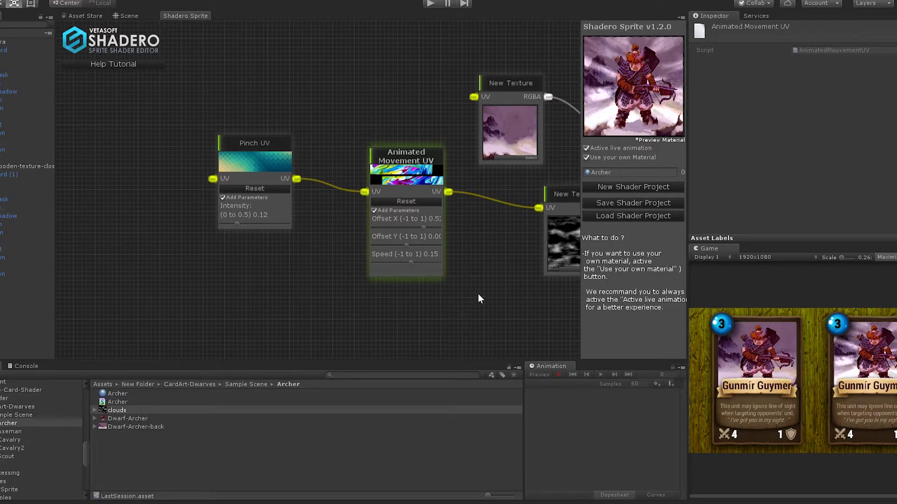
left_click_drag(478, 304, 250, 154)
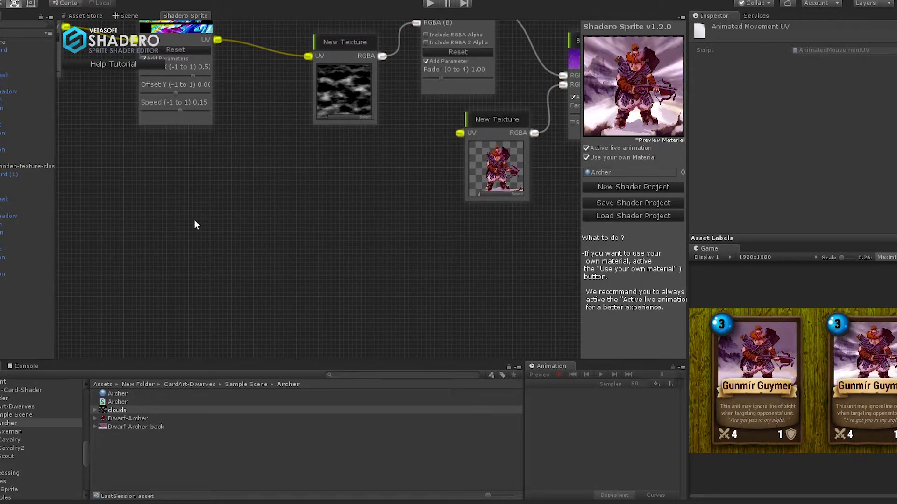
Step: Add an RGBA > Generate > Effects > Fire node to the Shadero graph
right_click(182, 175)
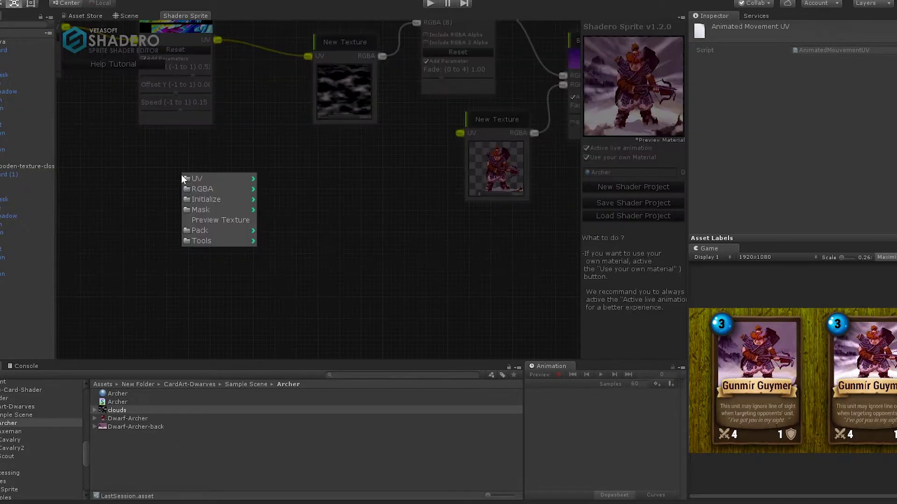
mouse_move(206, 182)
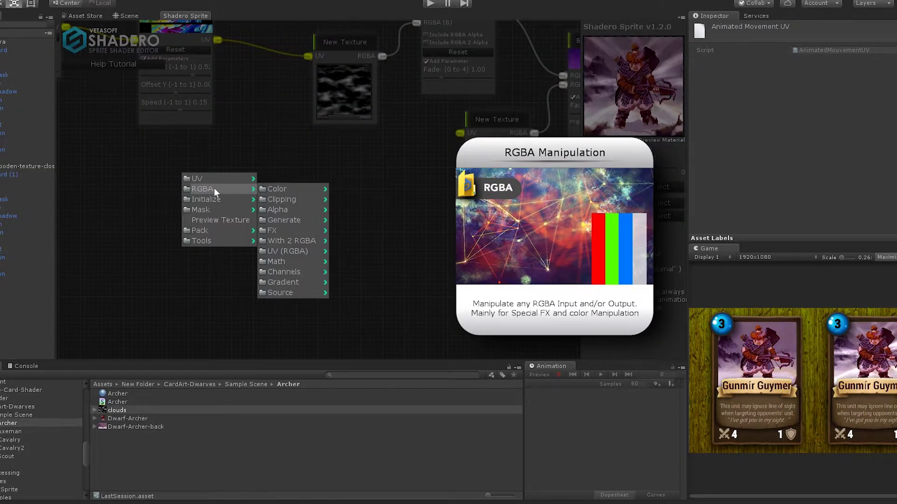
mouse_move(290, 201)
mouse_move(296, 219)
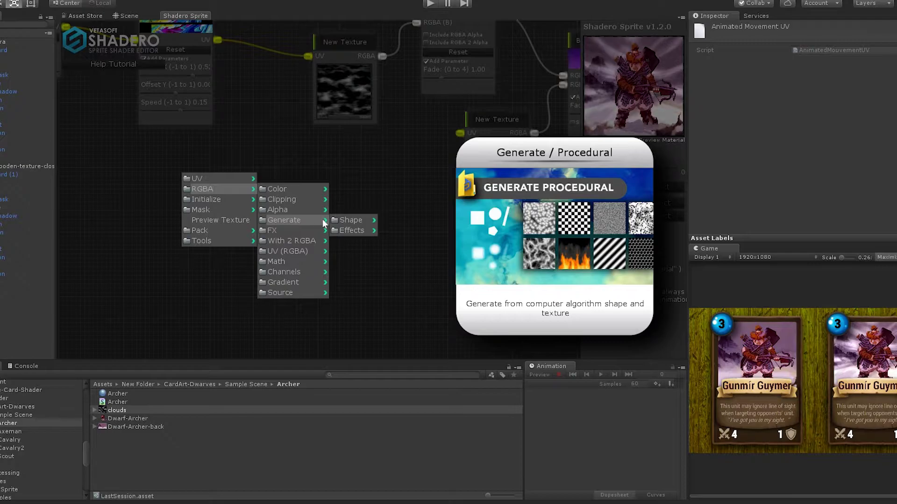
mouse_move(353, 230)
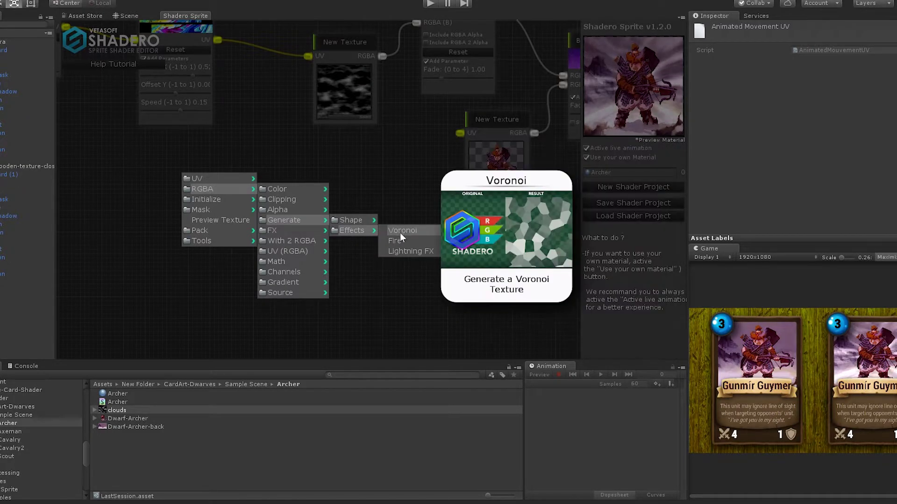
left_click(401, 240)
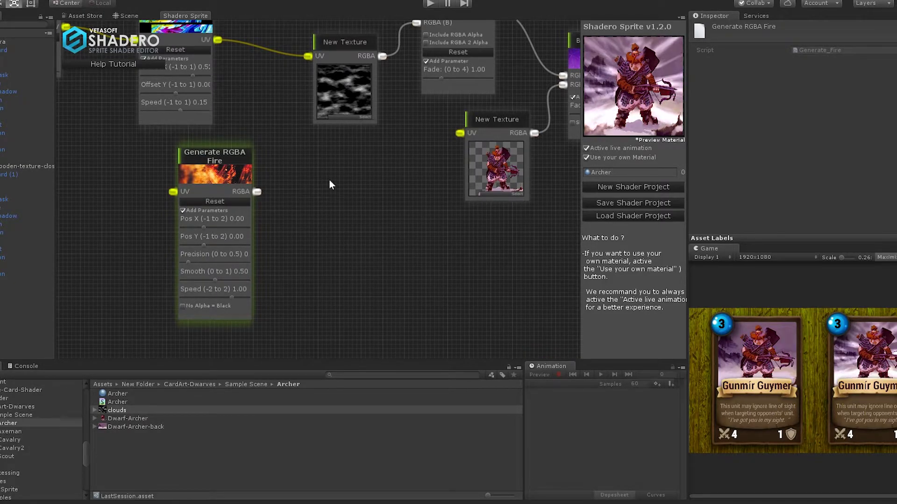
Step: Add a Preview Texture node and feed the fire output into it
right_click(332, 216)
left_click(376, 261)
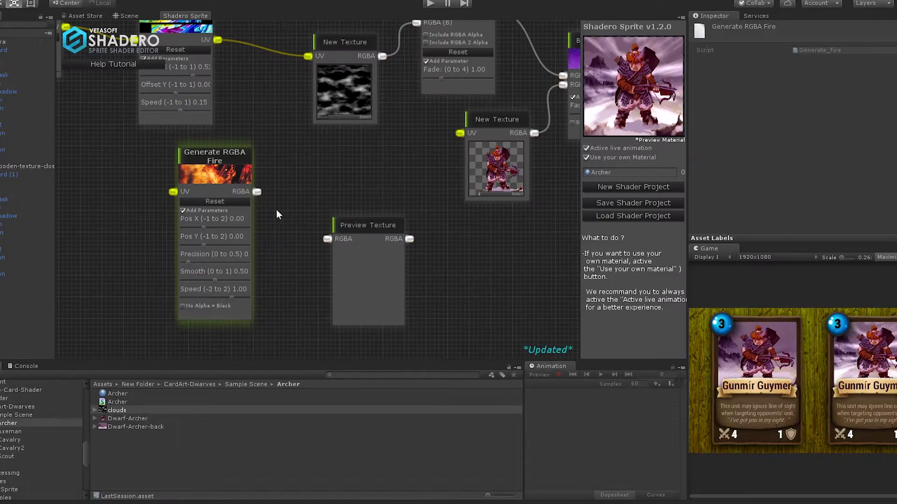
left_click_drag(326, 239, 326, 239)
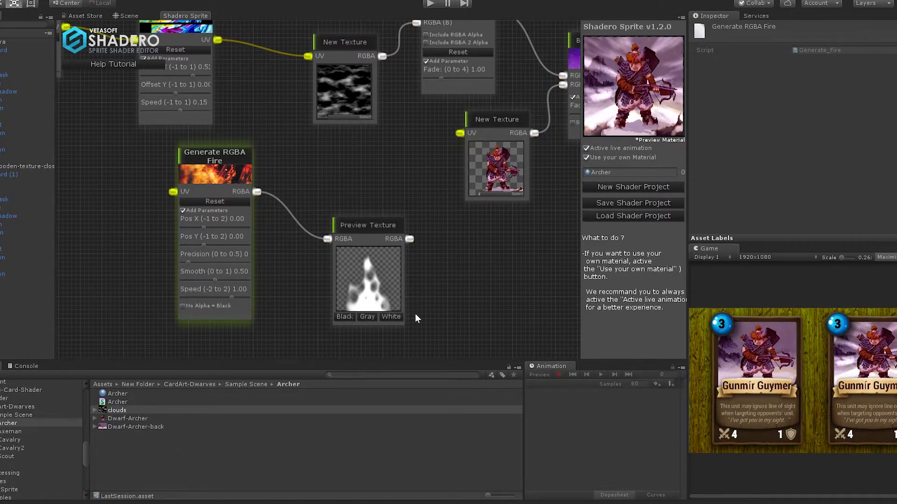
scroll(438, 320, "up", 8)
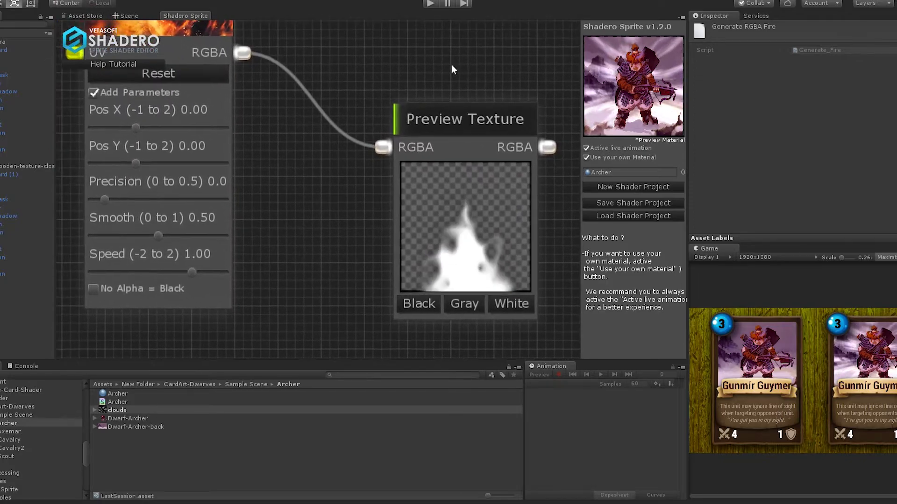
left_click_drag(451, 69, 453, 79)
Step: Raise the fire node's Precision to 0.1
left_click(141, 176)
left_click_drag(110, 209, 159, 211)
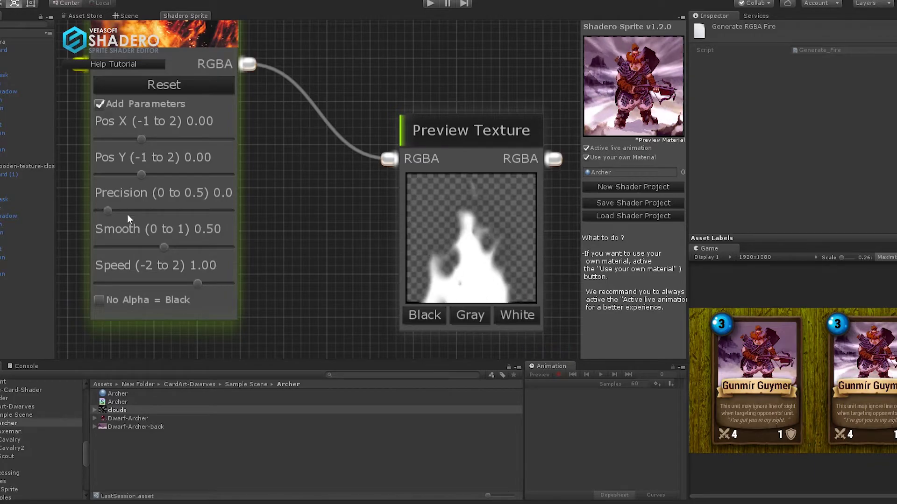
scroll(318, 197, "down", 5)
Step: Delete the Preview Texture node from the graph
left_click(363, 169)
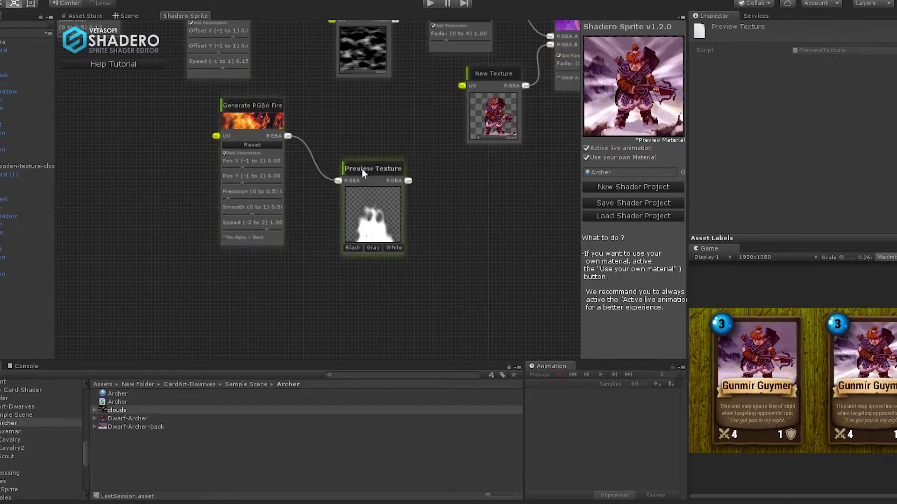
middle_click_drag(342, 102, 270, 150)
right_click(280, 204)
left_click(285, 206)
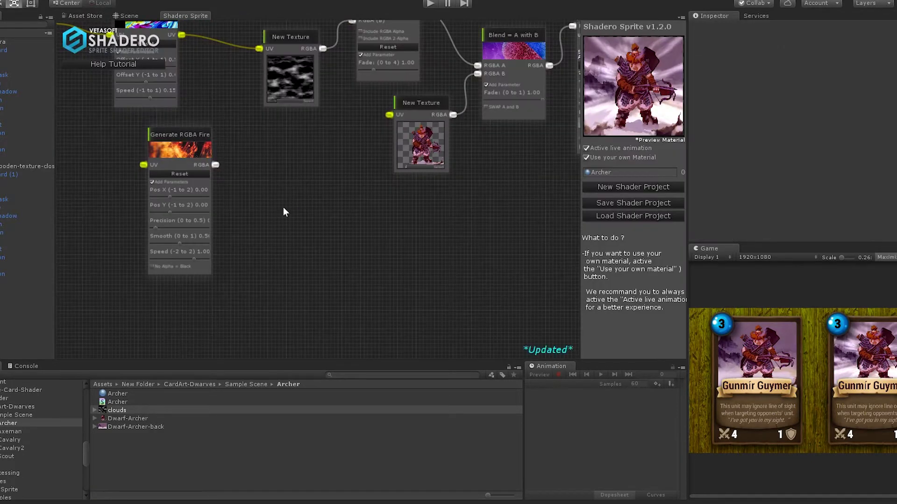
Step: Add a Premade Gradients node, wire the fire into it, and place it beside the fire
right_click(264, 182)
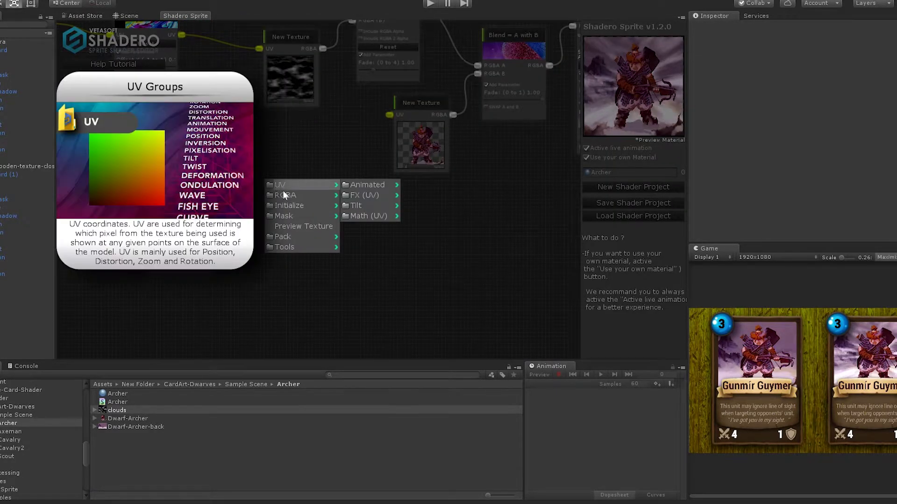
mouse_move(284, 193)
mouse_move(355, 195)
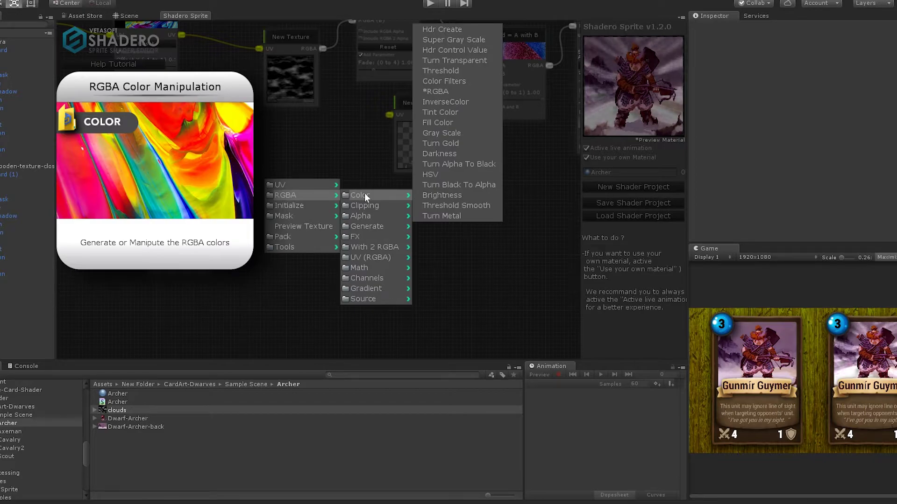
mouse_move(374, 289)
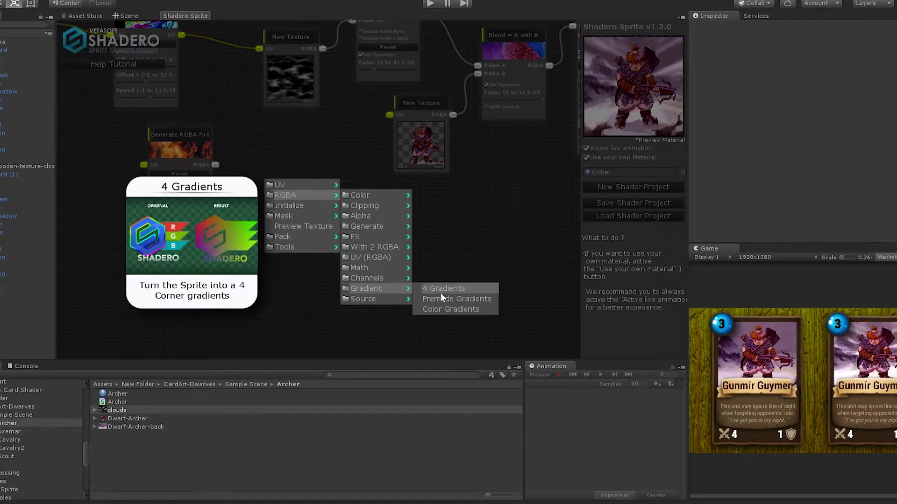
left_click(447, 298)
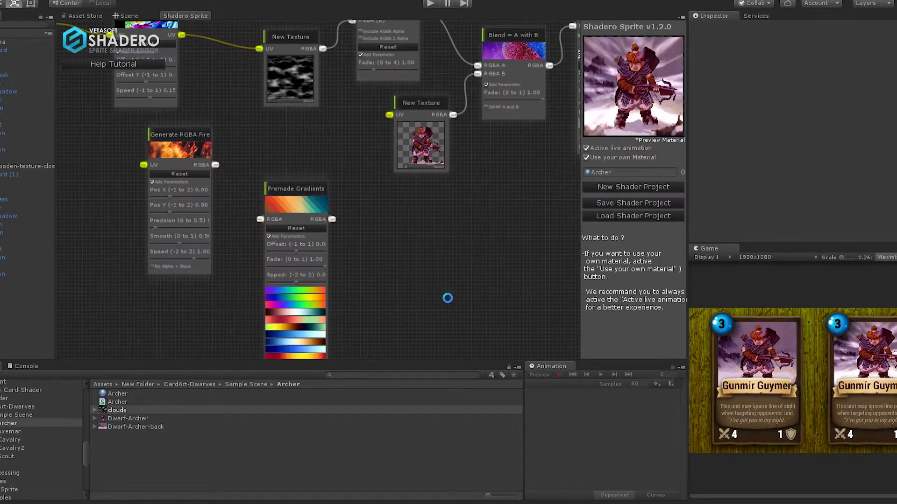
left_click_drag(216, 165, 247, 215)
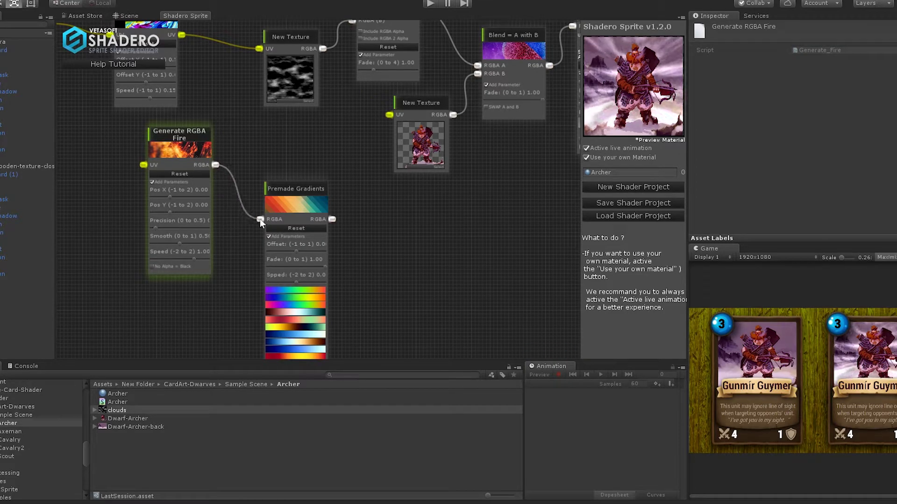
left_click_drag(293, 196, 264, 153)
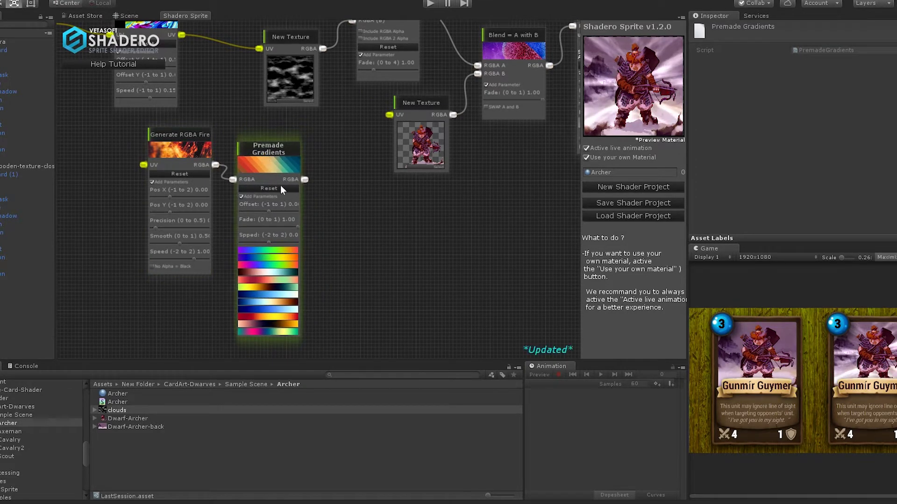
Step: Preview the gradient output in a new Preview Texture and set gradient Offset to -0.2
right_click(352, 211)
left_click(392, 254)
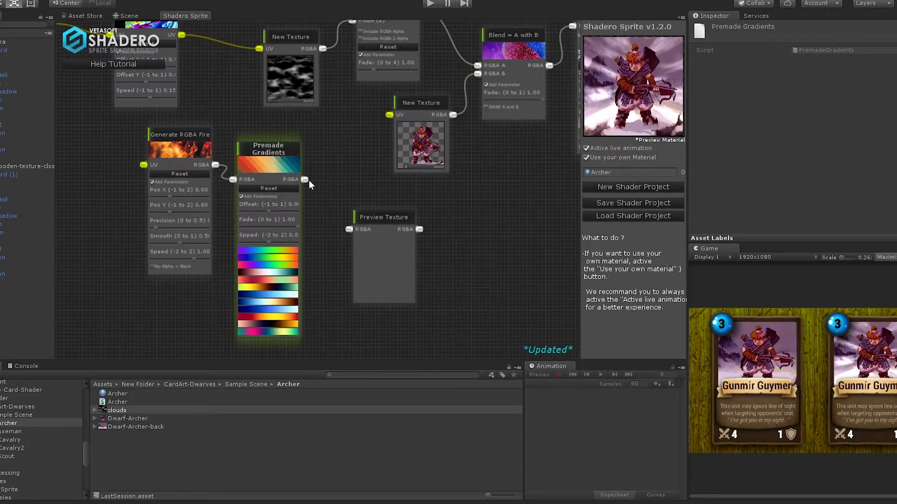
left_click_drag(348, 231, 348, 233)
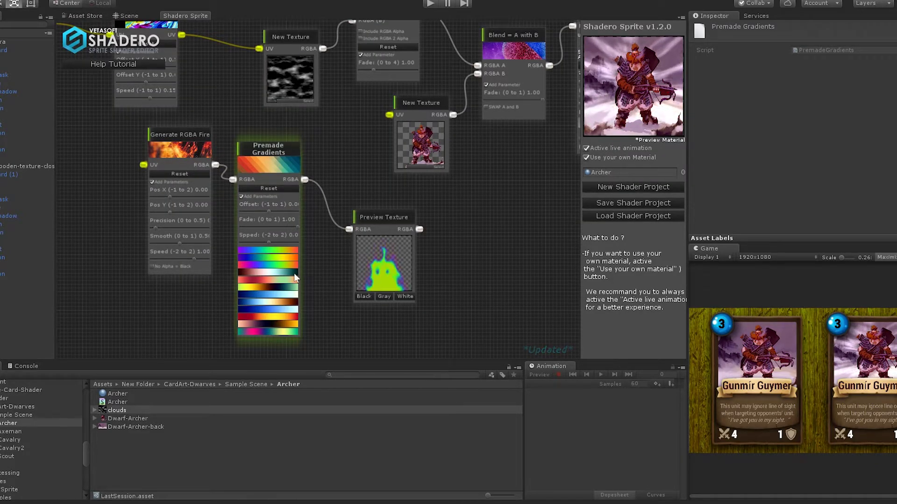
left_click(263, 210)
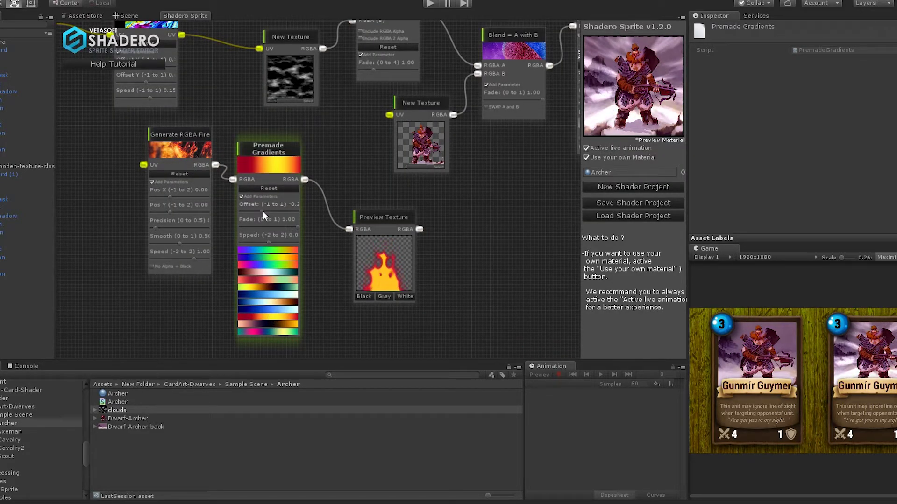
Step: Delete Preview Texture, duplicate the Blend = A with B node, and place the copy below the original
right_click(377, 223)
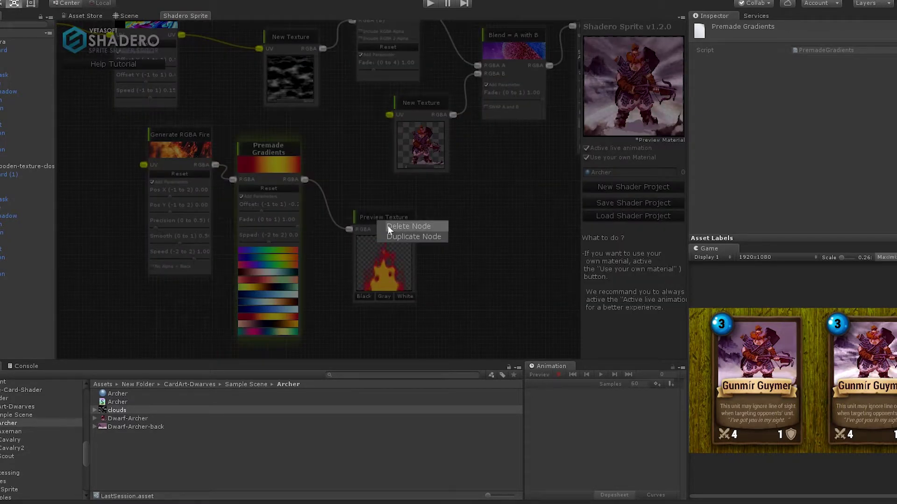
left_click(388, 227)
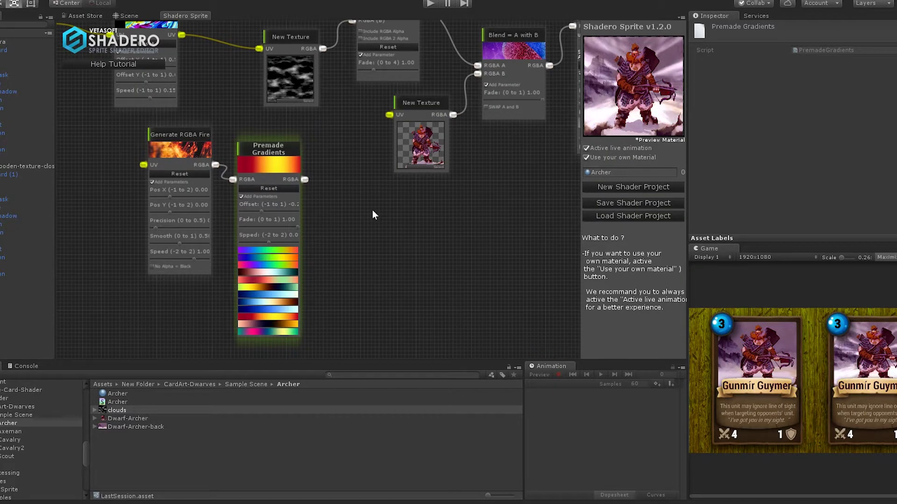
left_click(506, 48)
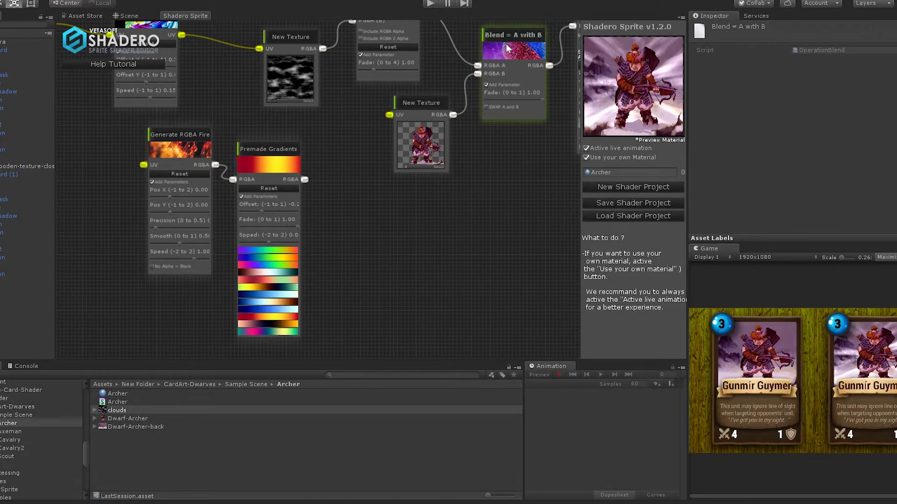
right_click(506, 45)
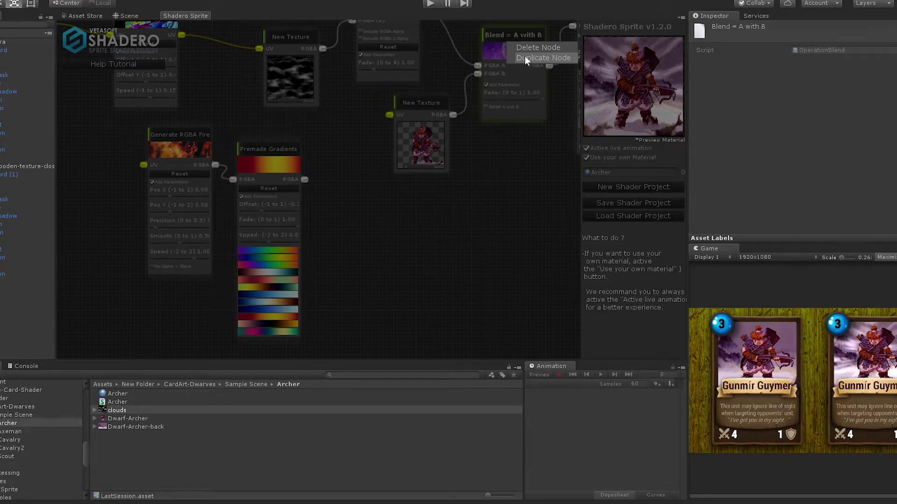
left_click(525, 56)
left_click_drag(436, 104, 406, 220)
left_click_drag(555, 71, 478, 73)
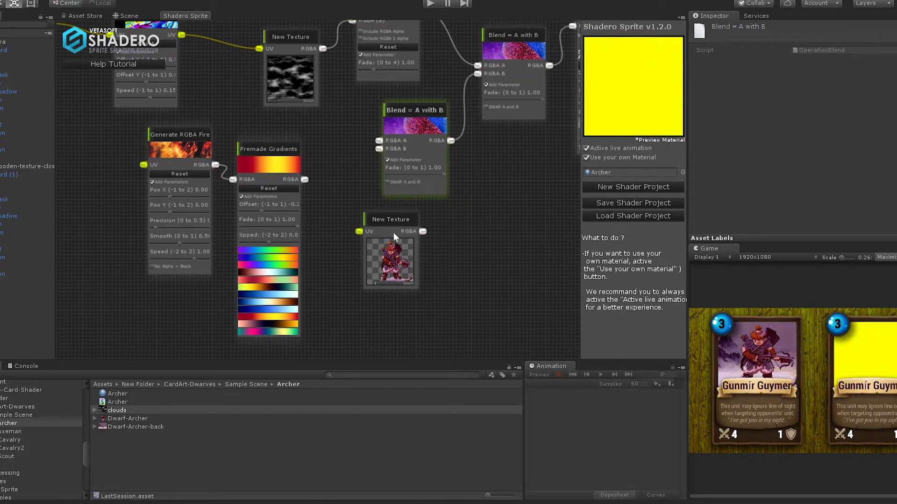
Step: Wire the archer texture into the new Blend's B input and the coloured fire into A
left_click_drag(397, 221, 355, 232)
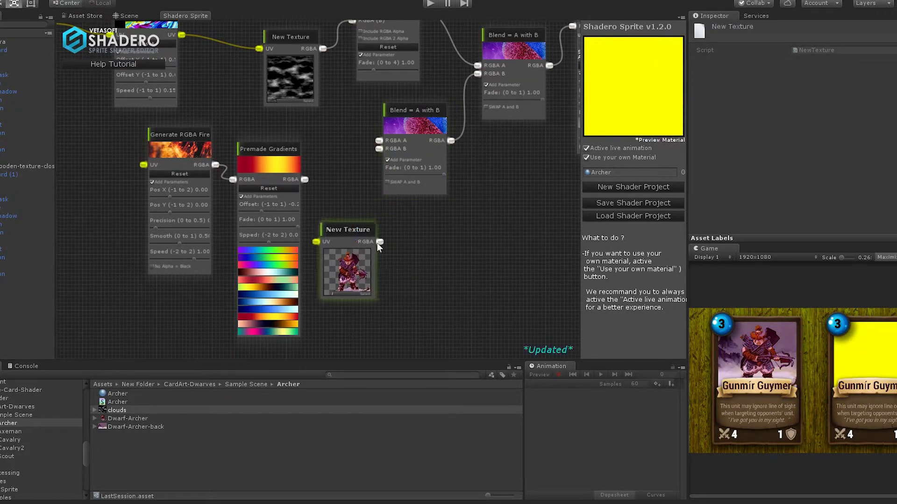
left_click_drag(373, 148, 378, 149)
left_click_drag(305, 180, 379, 141)
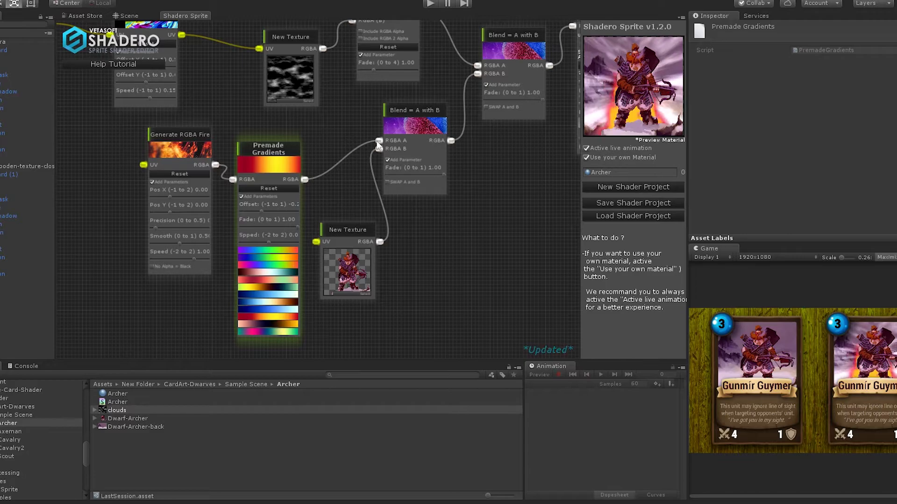
Step: Set the fire's Pos Y to -0.30 and run the game to view the card
mouse_move(642, 96)
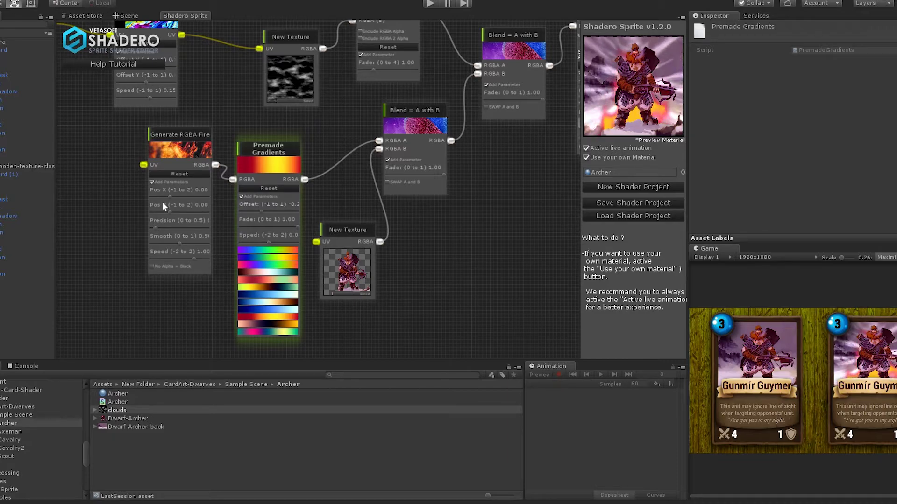
left_click_drag(170, 212, 164, 212)
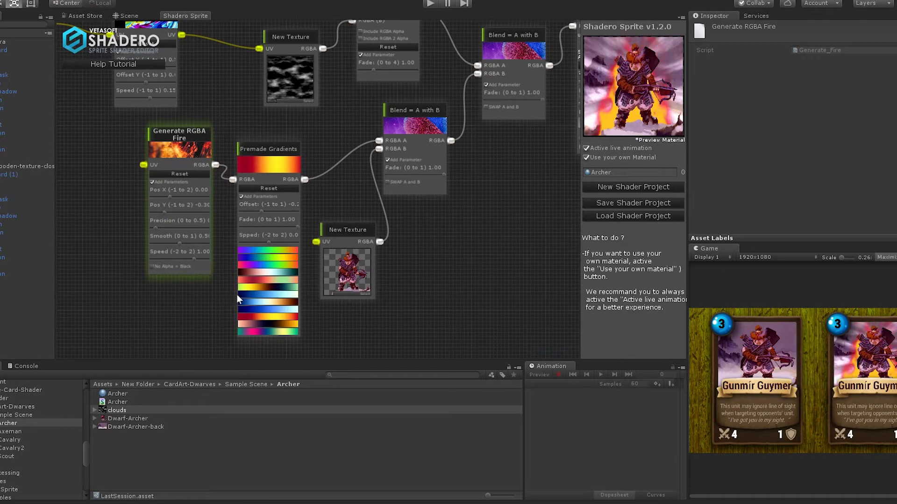
left_click(433, 5)
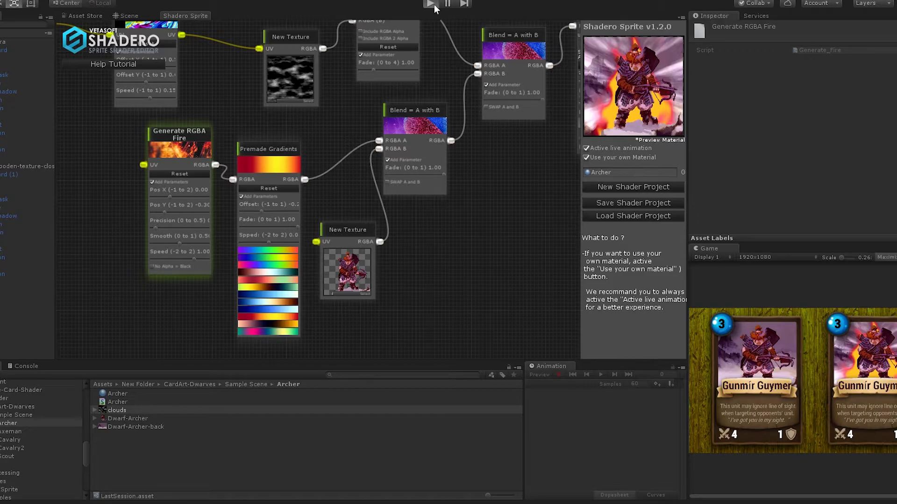